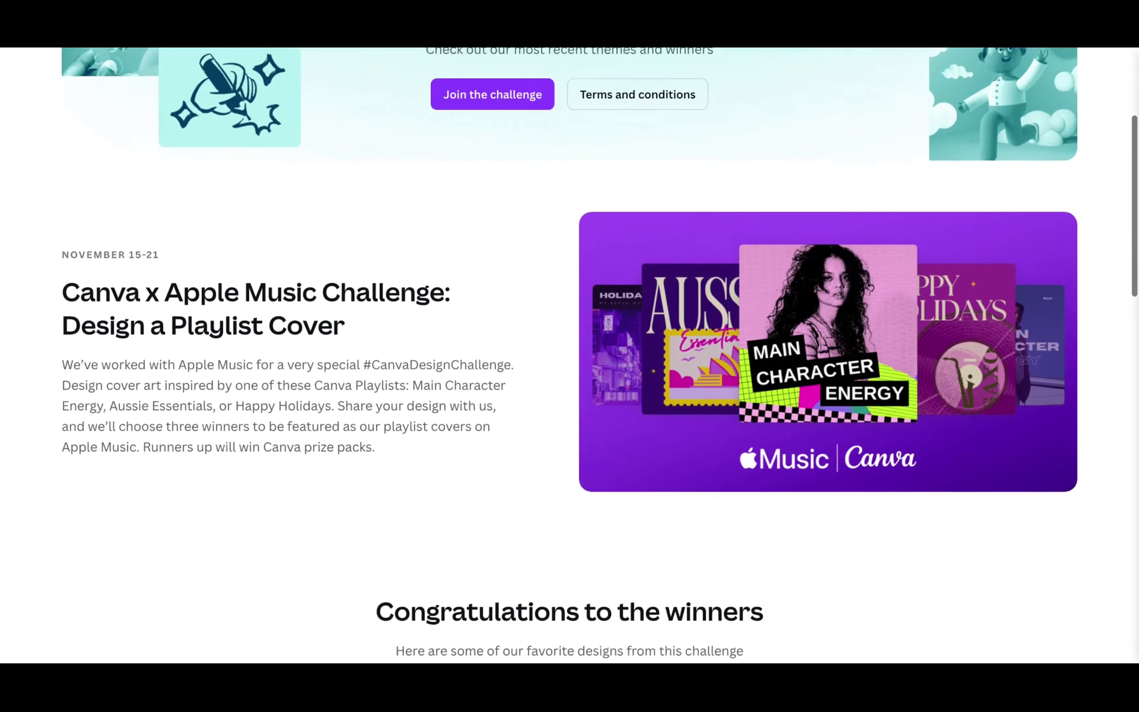
Step: Review the Canva x Apple Music playlist cover challenge brief and the Creative Market article on the Crimson Cherry colour
scroll(633, 405, "down", 6)
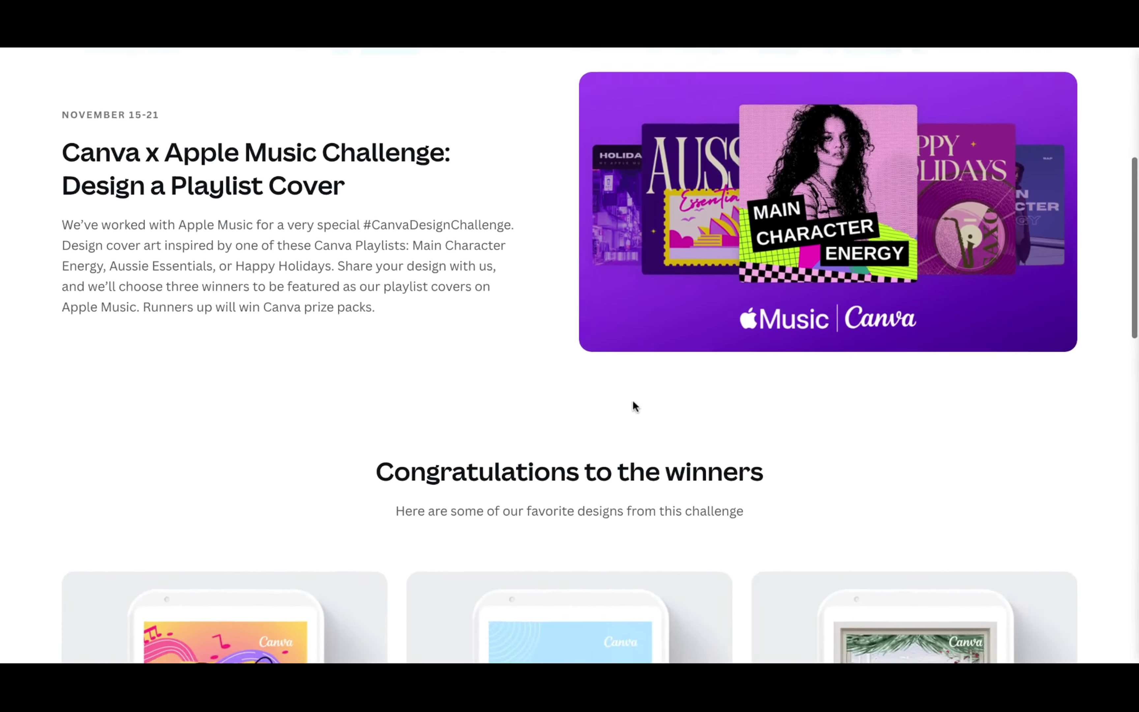
scroll(632, 400, "down", 11)
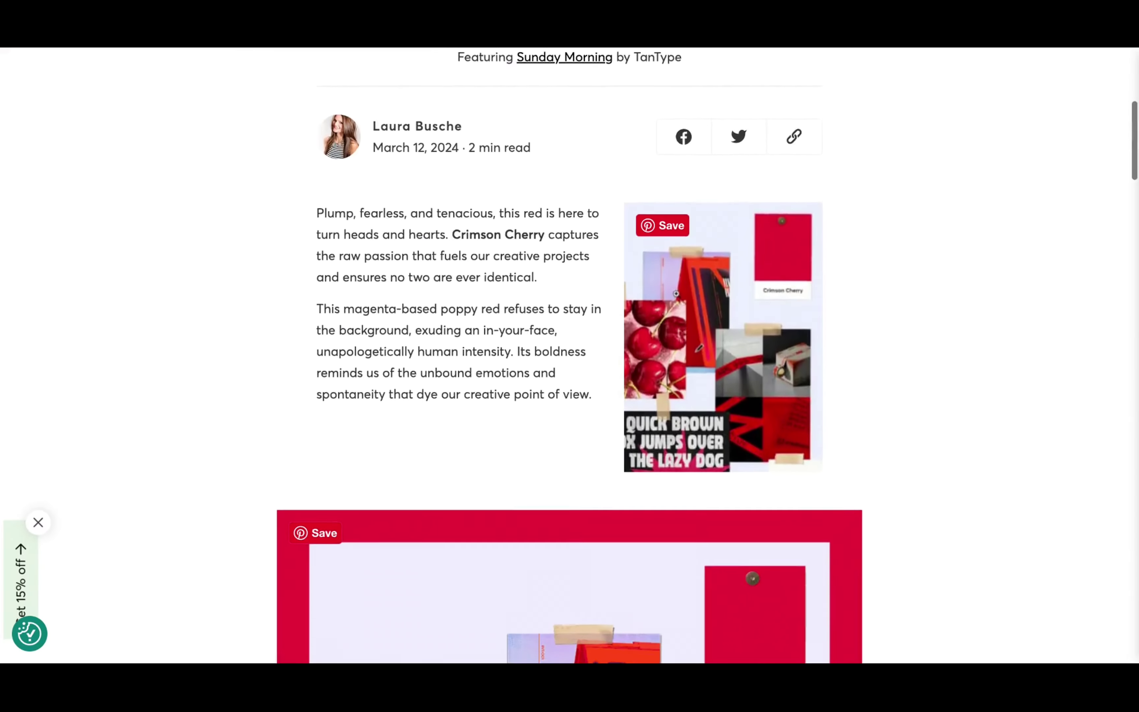
scroll(570, 358, "down", 10)
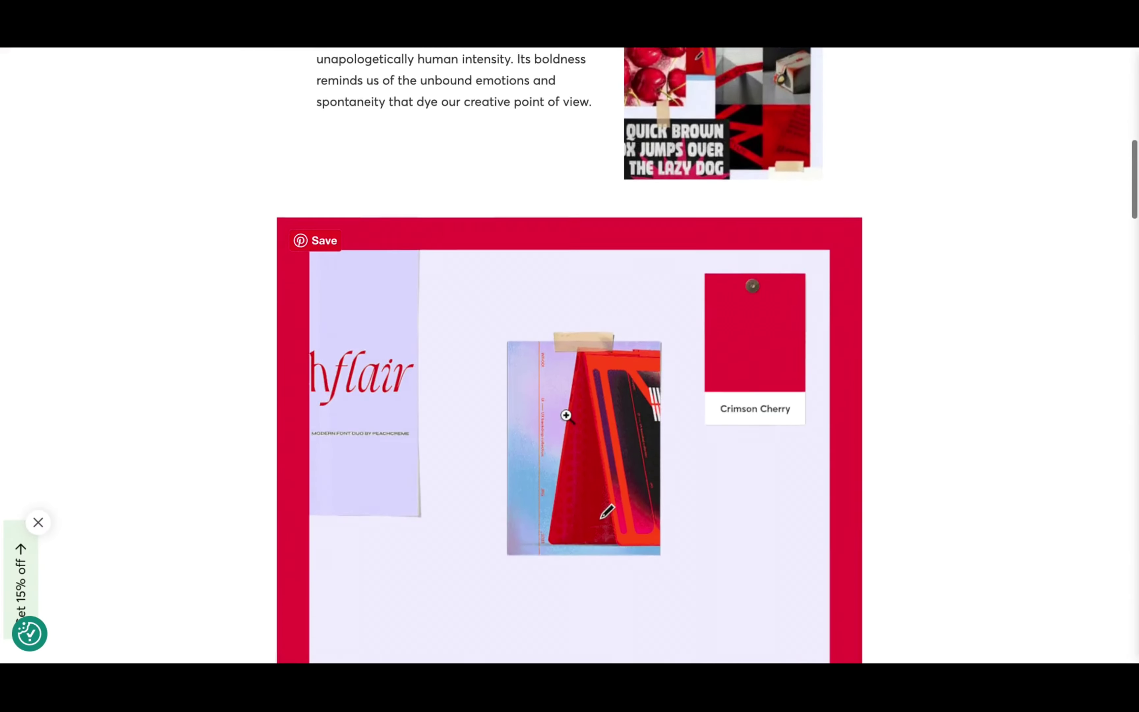
scroll(566, 275, "down", 10)
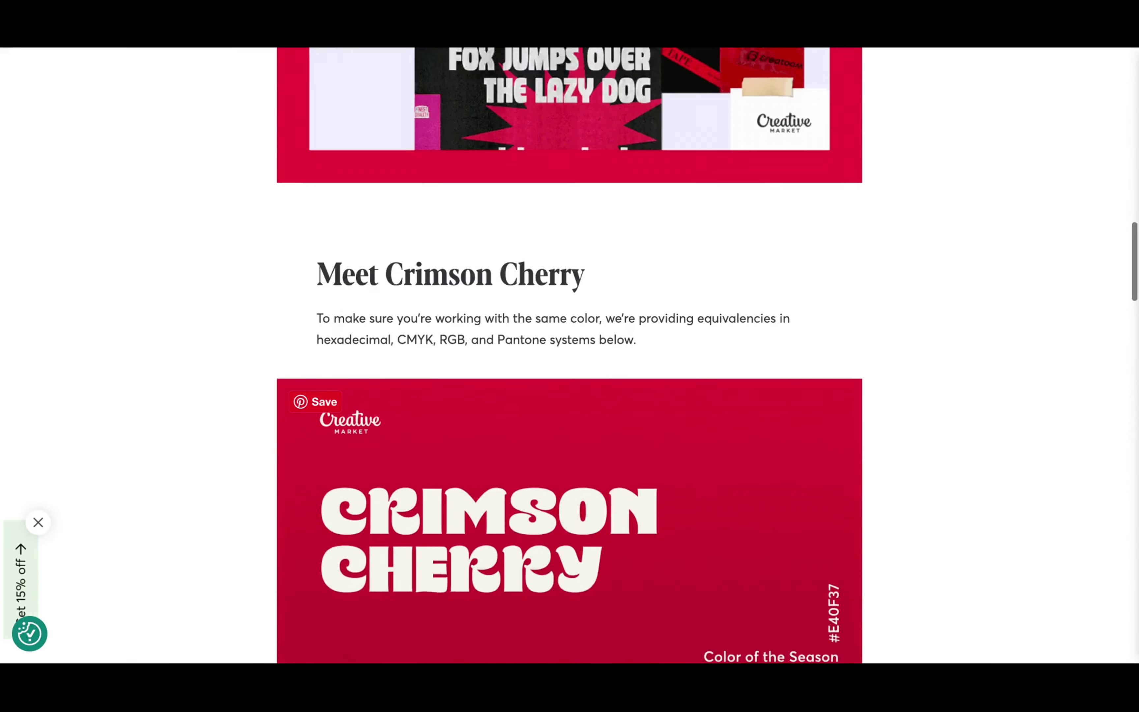
scroll(570, 354, "down", 15)
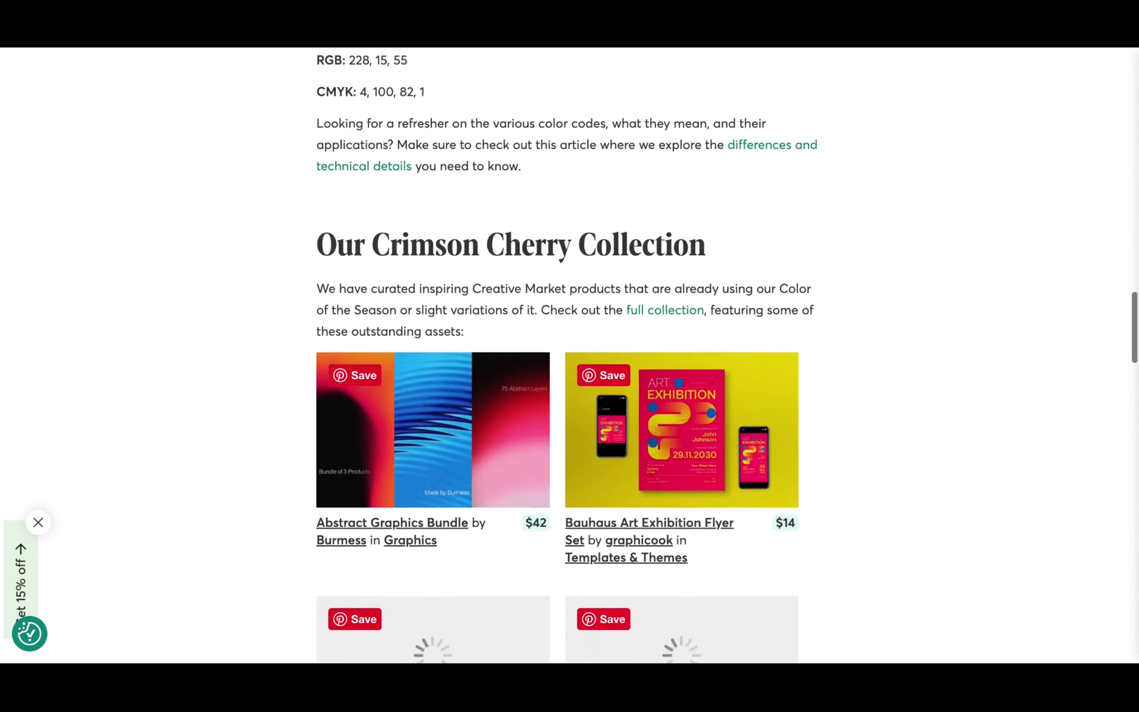
scroll(570, 353, "down", 15)
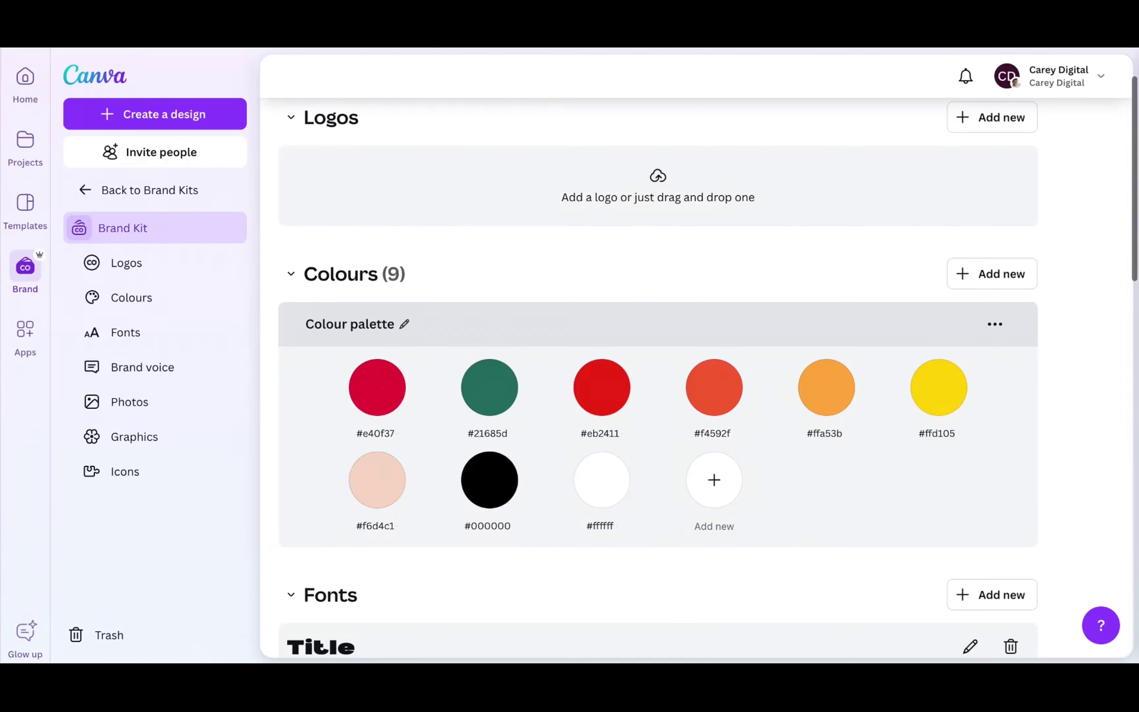
Step: Switch to Canva's Brand Kit and review its colour palette and font styles
scroll(659, 377, "down", 3)
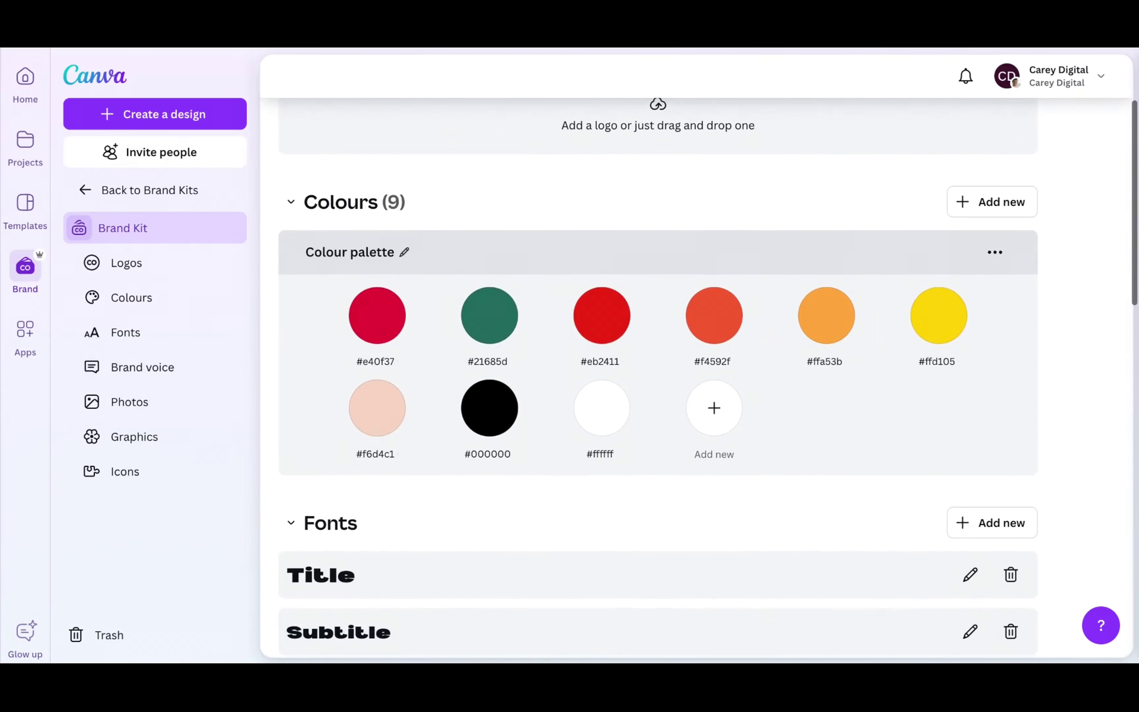
scroll(659, 377, "down", 3)
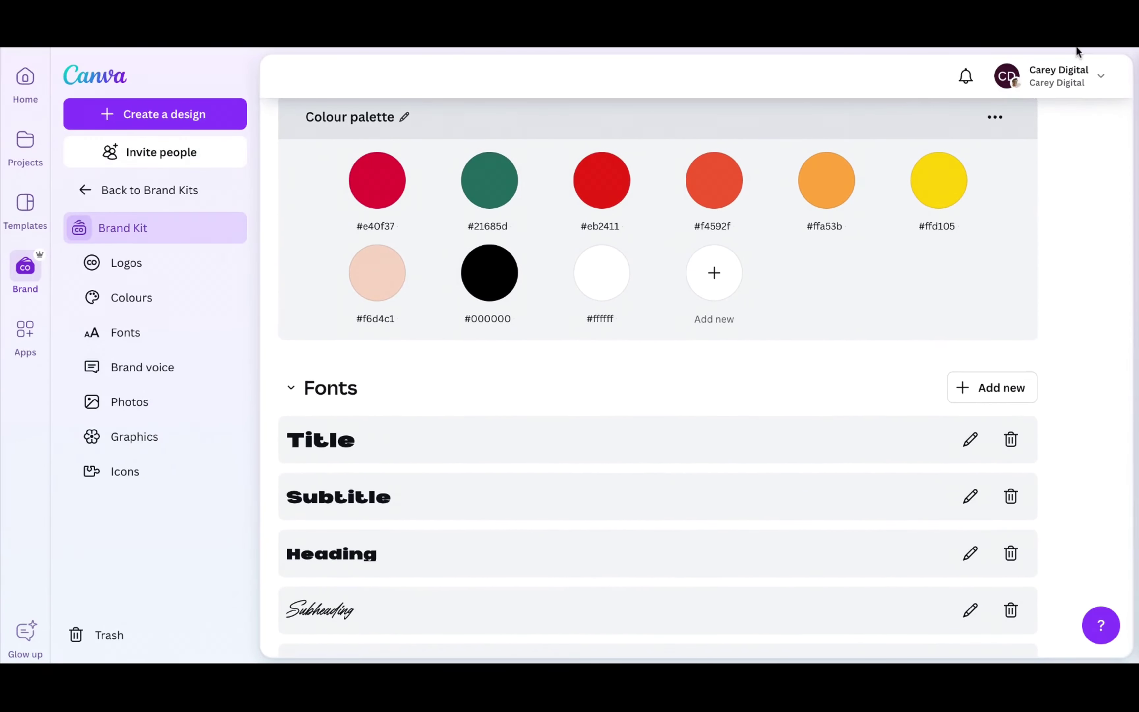
scroll(659, 377, "up", 6)
scroll(659, 377, "down", 3)
scroll(659, 377, "down", 3)
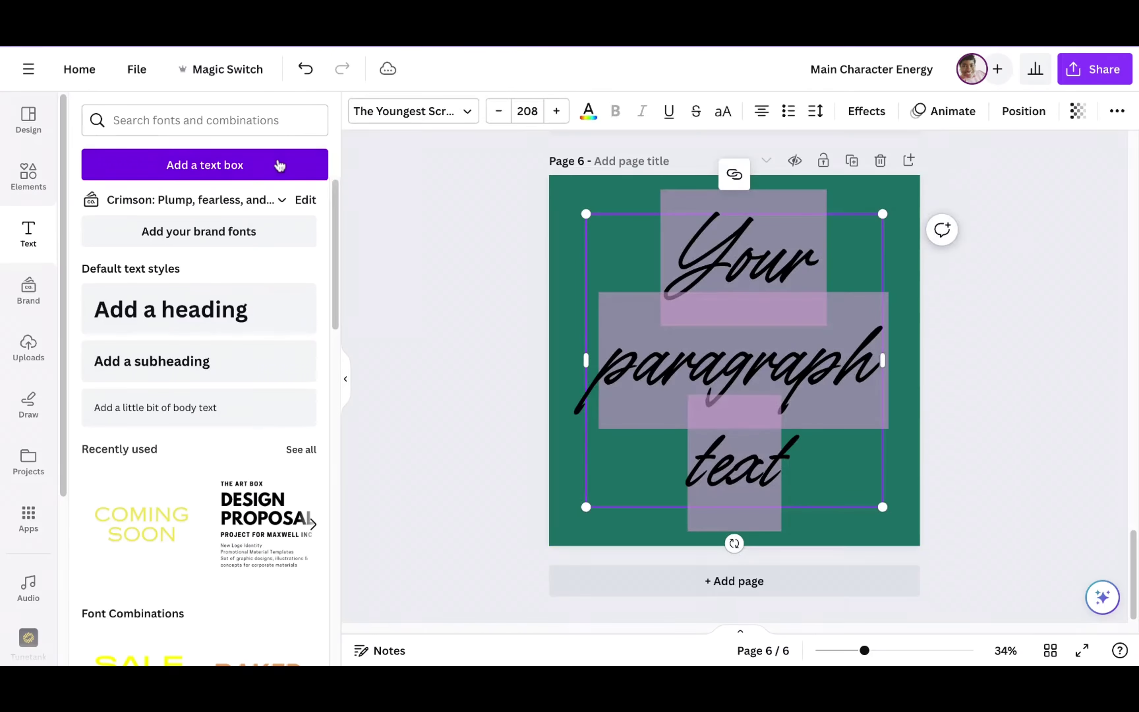
Step: Change the page 6 text's font to Bernoru Expanded, replace its wording with "main" and enlarge it to size 219
left_click(400, 123)
left_click(315, 164)
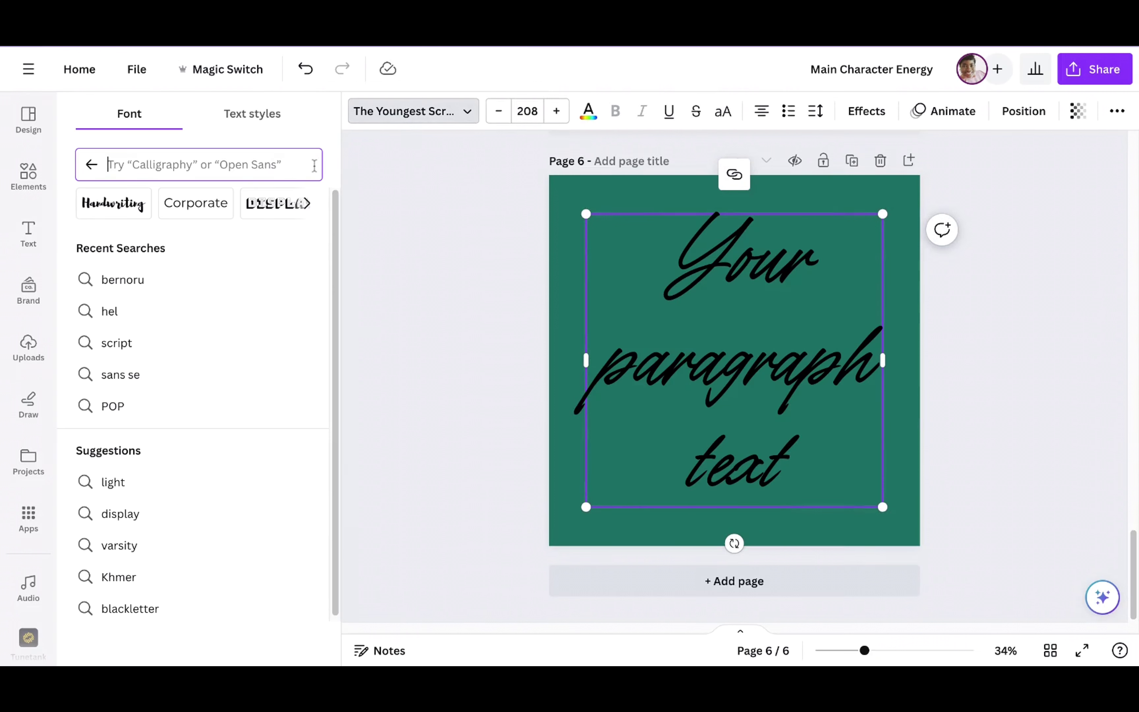
left_click(155, 280)
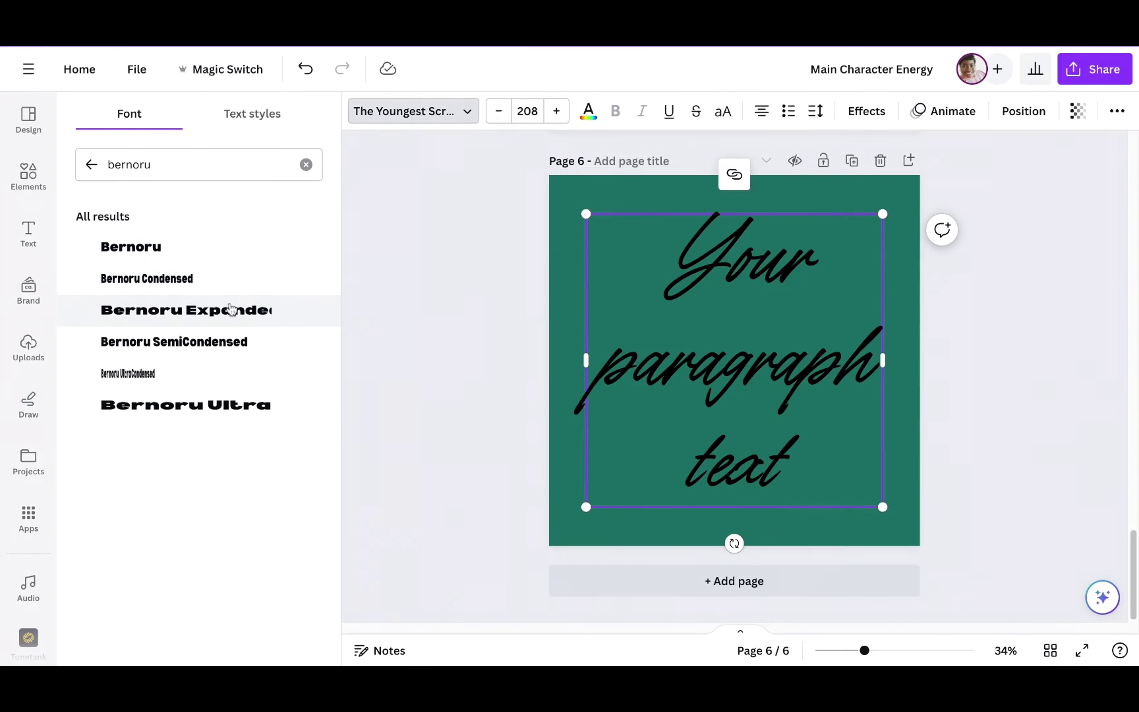
left_click(229, 310)
key("super+a")
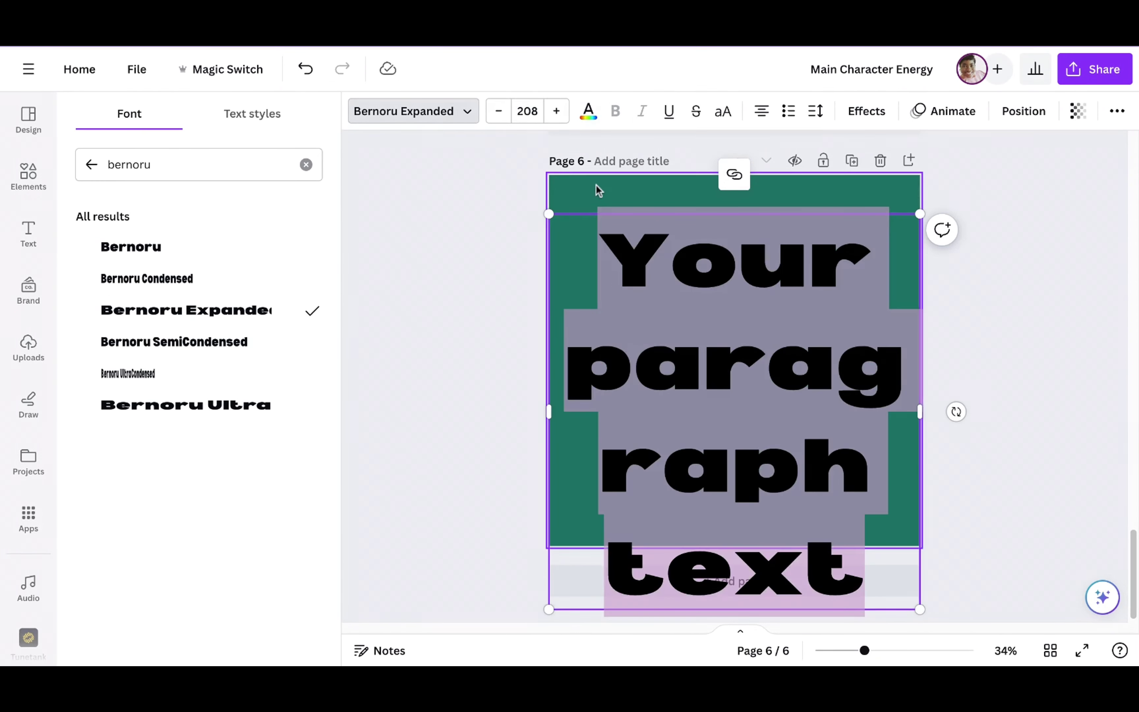
type("main")
left_click_drag(873, 212, 888, 207)
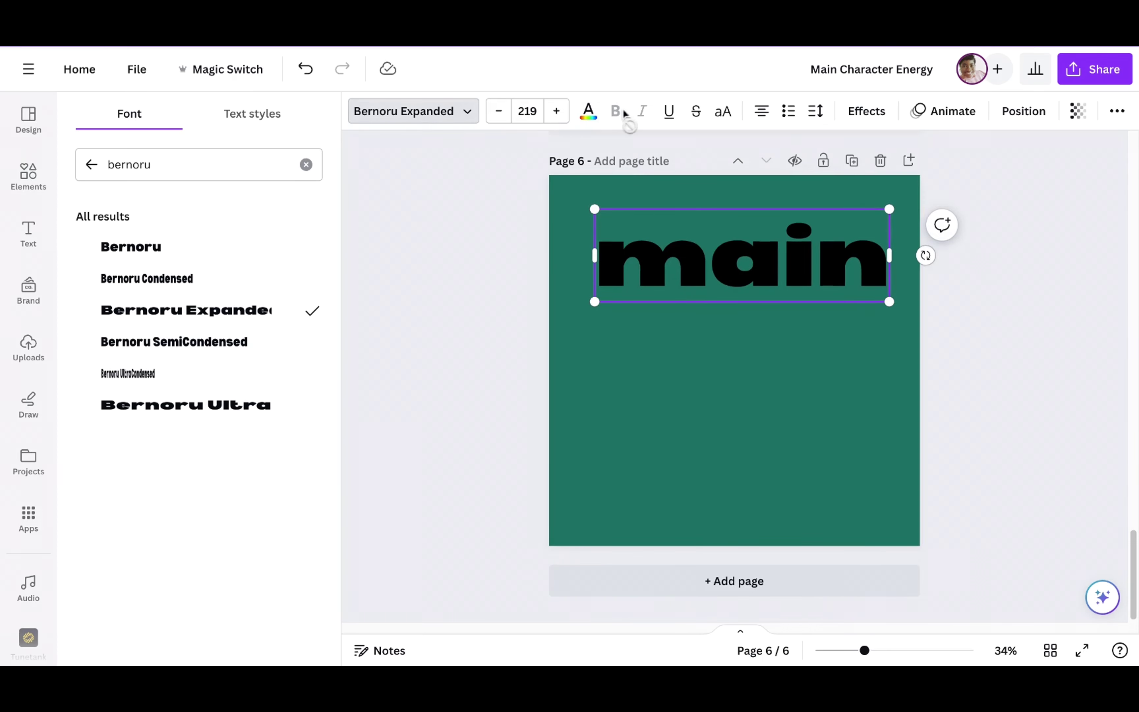
Step: Recolour the "main" text with the pale beige from the document colours
left_click(589, 111)
left_click(244, 255)
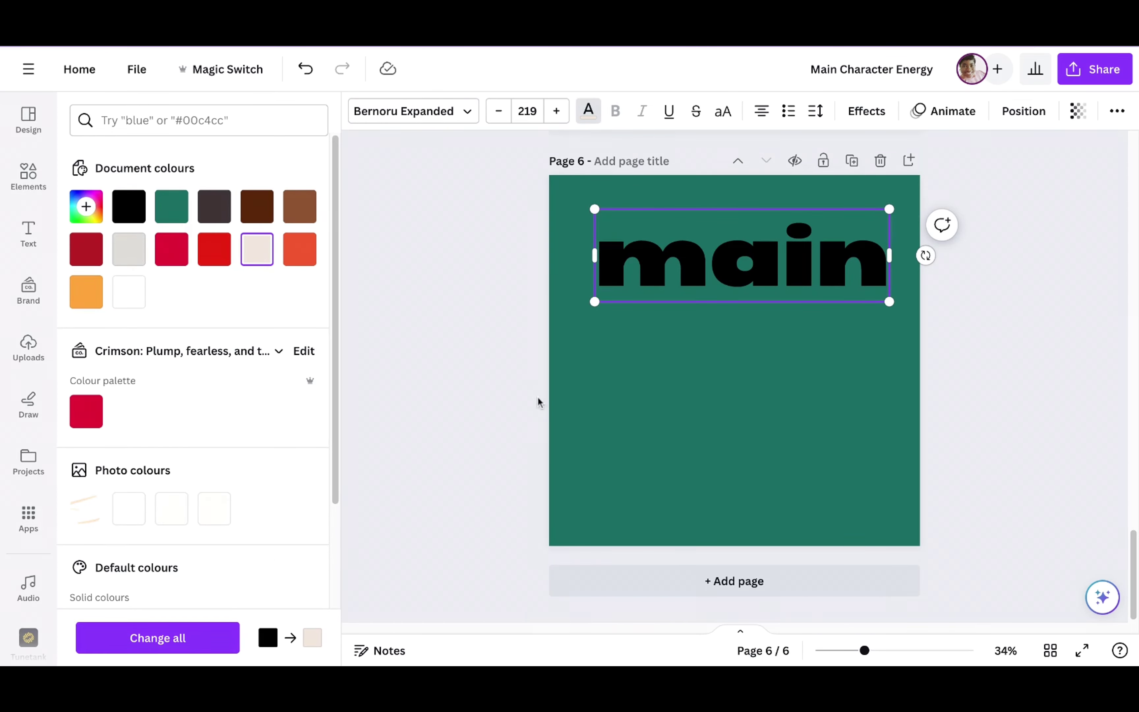
left_click(255, 247)
left_click(695, 293)
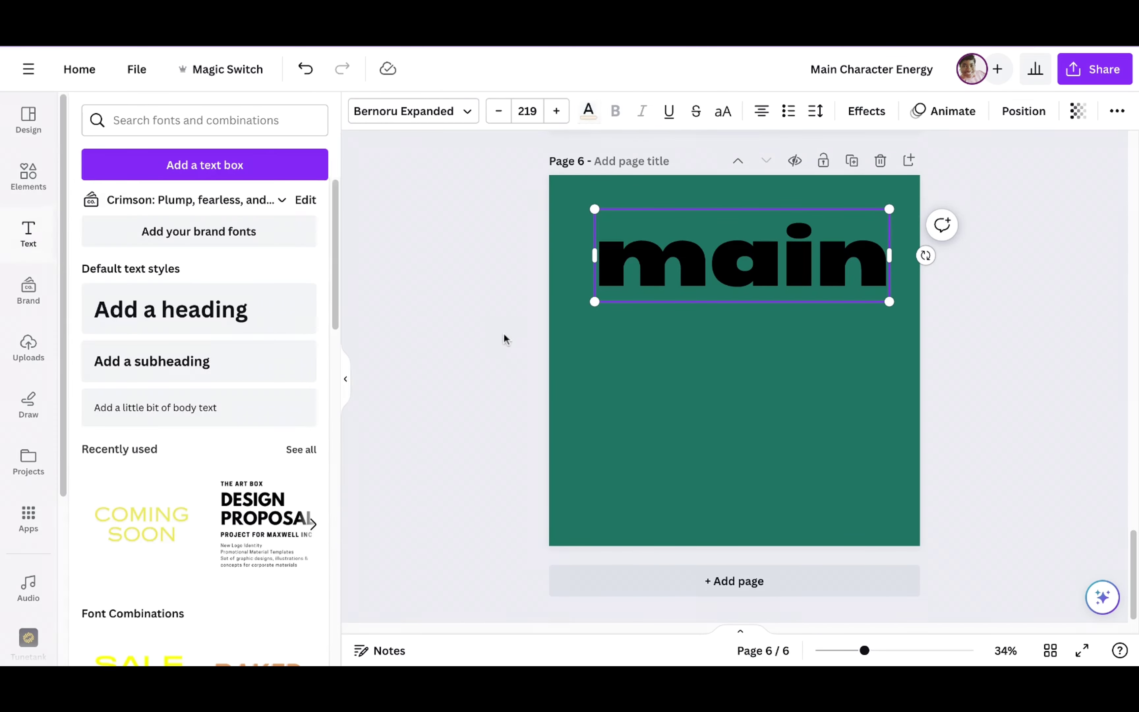
left_click(587, 111)
left_click(257, 249)
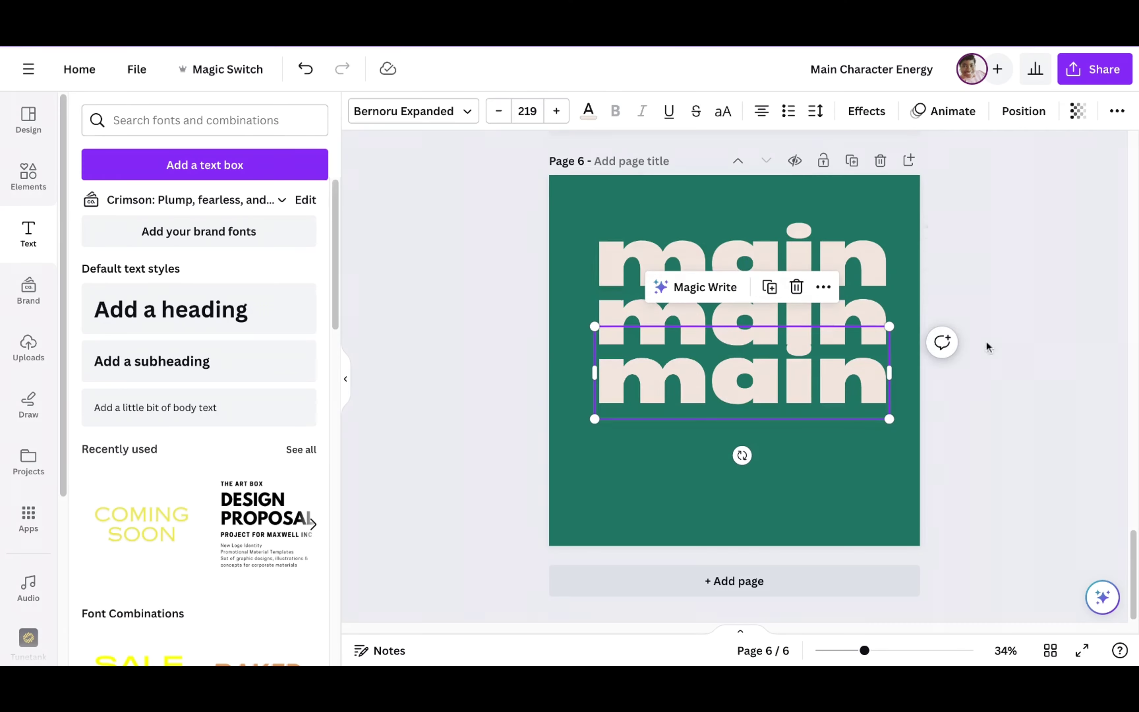
Step: Move the three stacked "main" lines up near the page's upper edge and widen the spacing between them
left_click_drag(955, 422, 802, 294)
left_click_drag(801, 312, 795, 272)
left_click(890, 348)
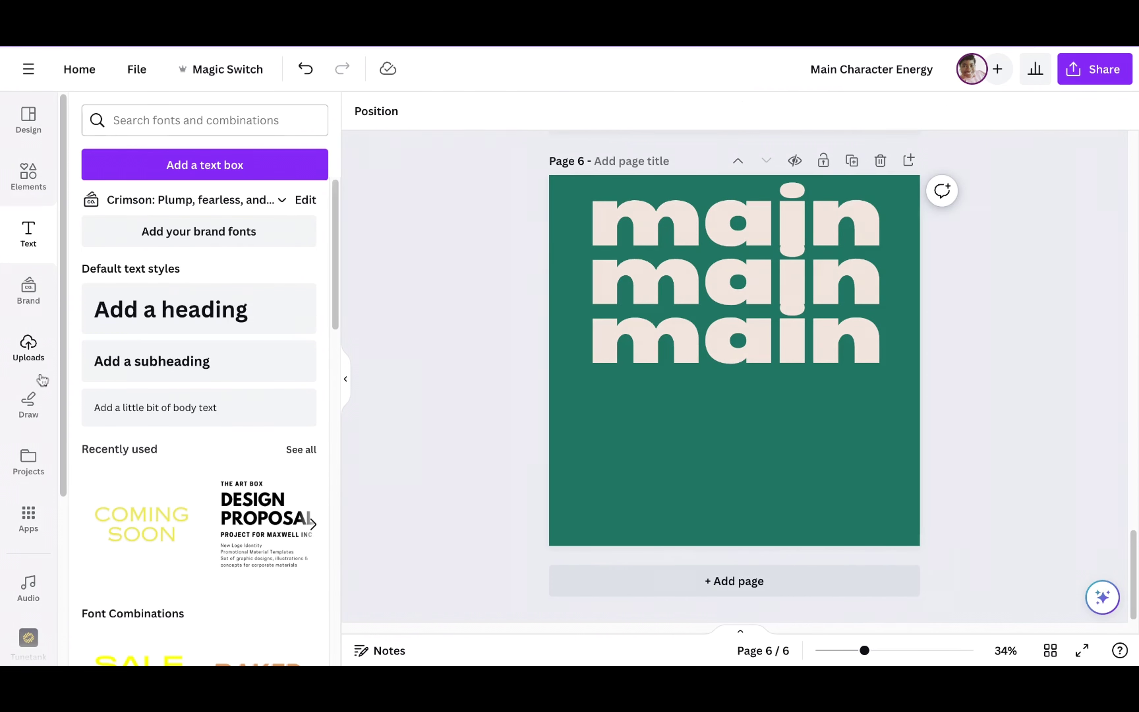
left_click(830, 346)
mouse_move(830, 346)
left_mouse_down()
mouse_move(840, 270)
mouse_move(847, 363)
left_mouse_up()
Step: Search the elements library for "black women illustration"
left_click(21, 171)
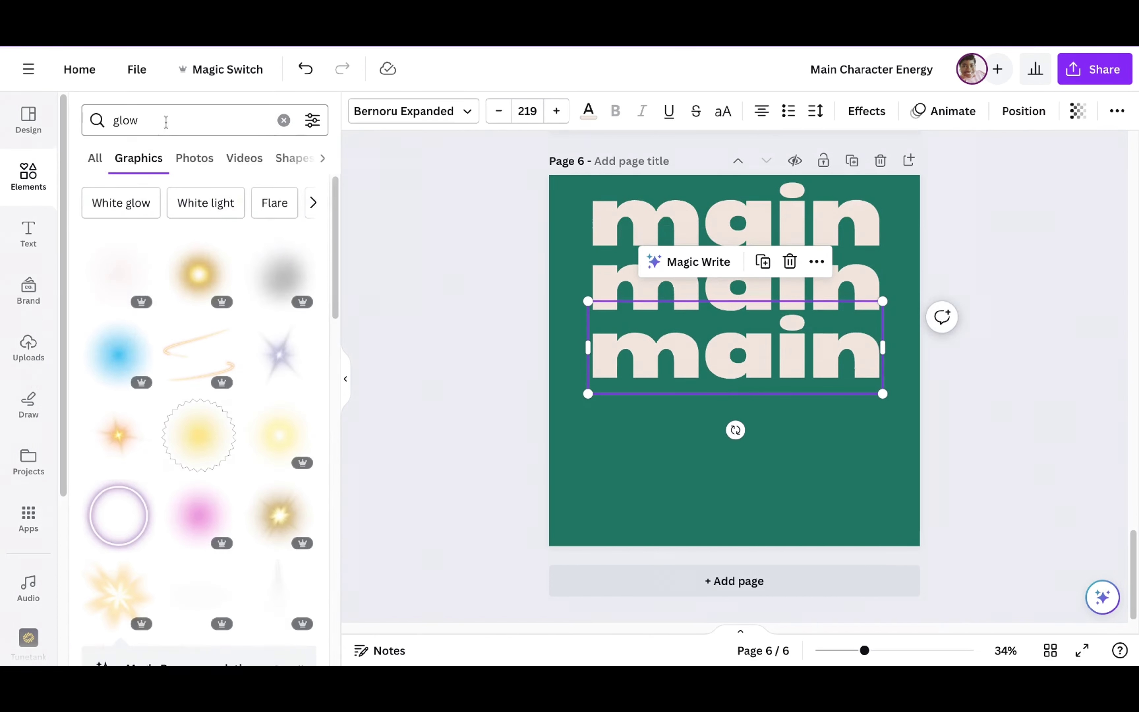
left_click(283, 120)
type("black illustr")
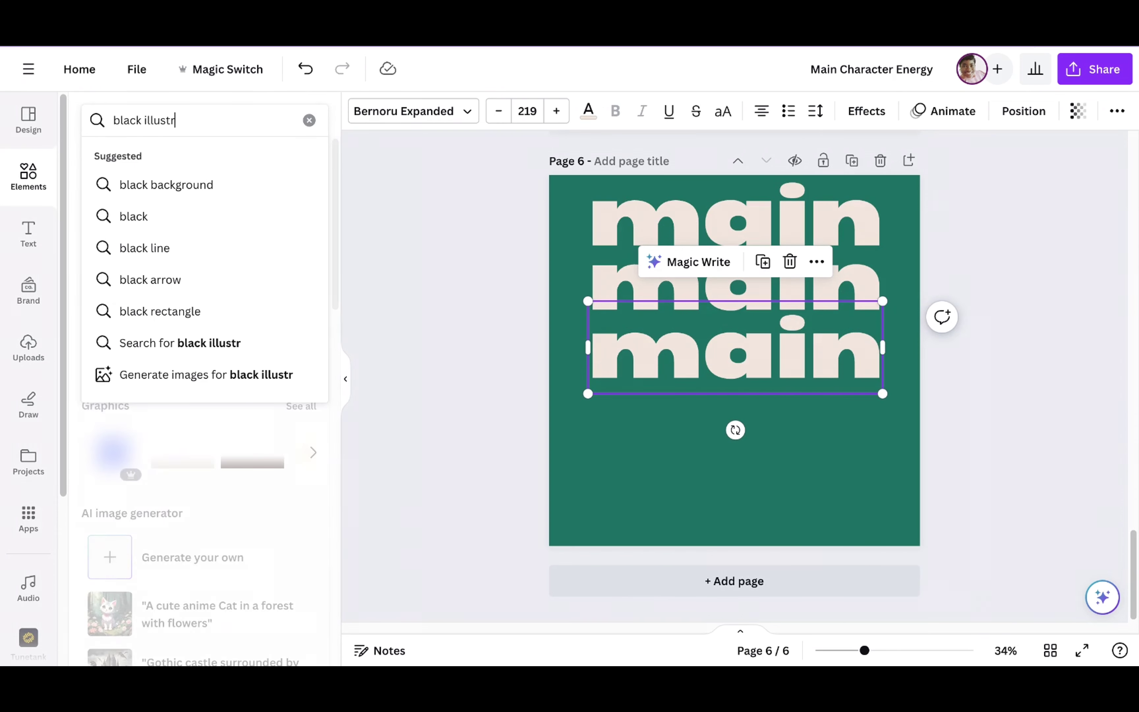
key("Return")
left_click_drag(144, 120, 82, 120)
type("black women")
key("Return")
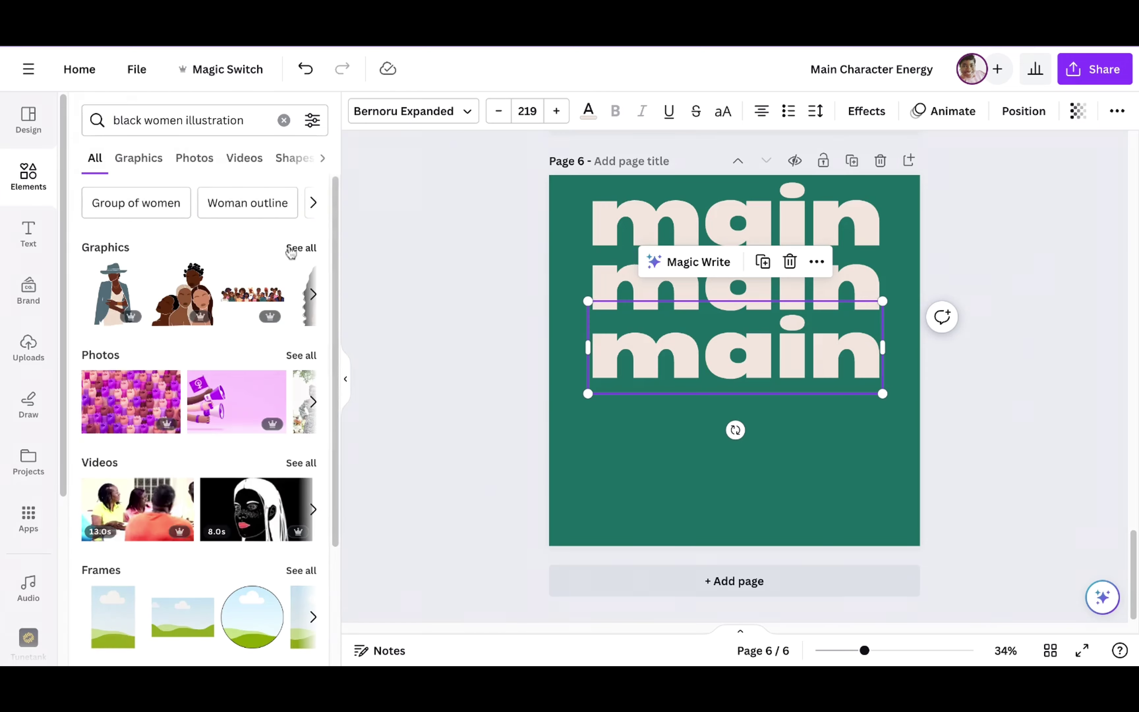
Step: Browse all graphics results and open the EasyArt creator's collection from the Abstract Women Flat Illustration's details
left_click(288, 248)
scroll(249, 330, "down", 10)
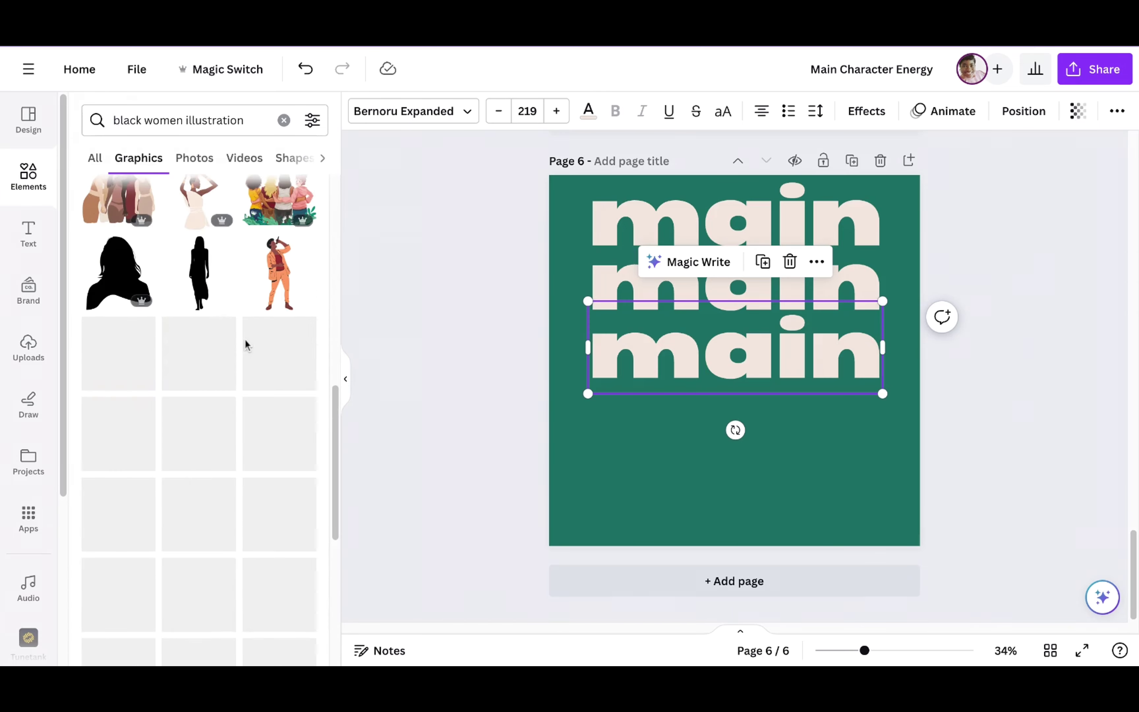
scroll(260, 325, "down", 4)
scroll(260, 324, "up", 15)
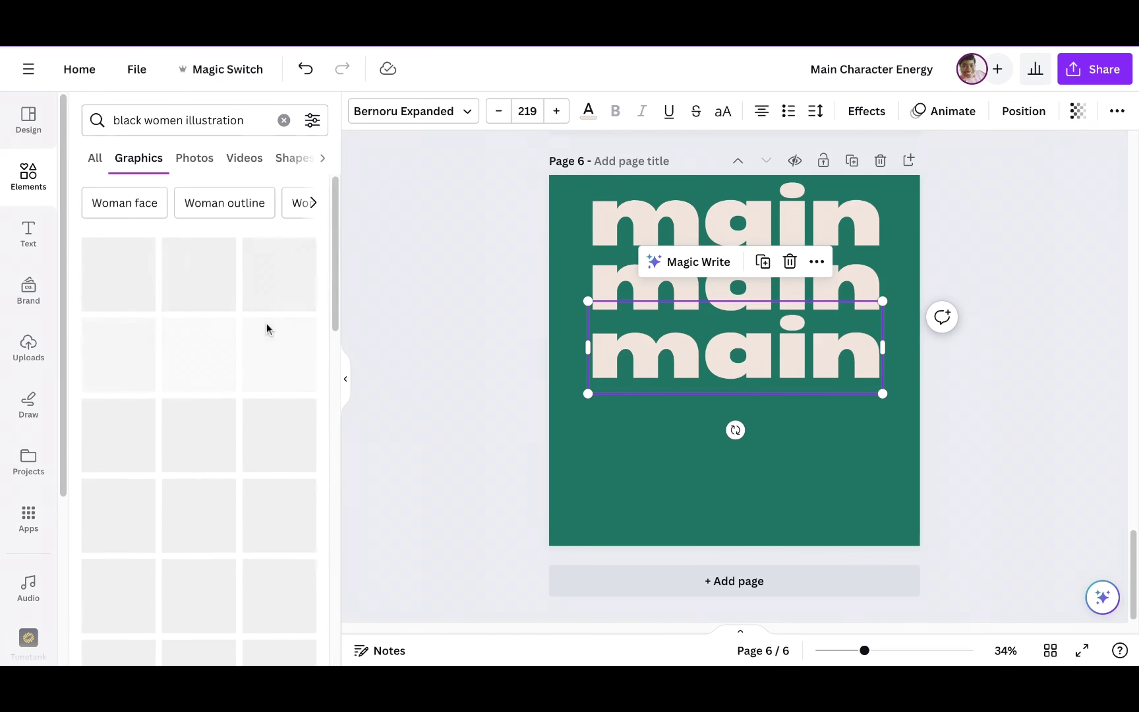
left_click(222, 251)
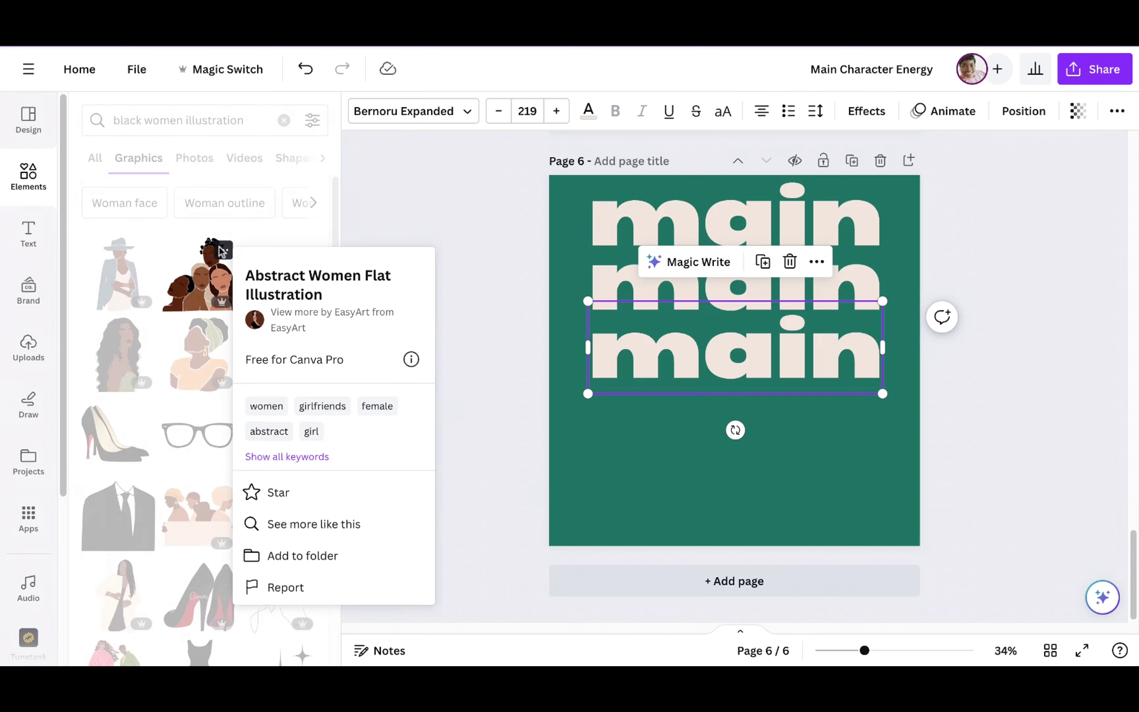
left_click(354, 312)
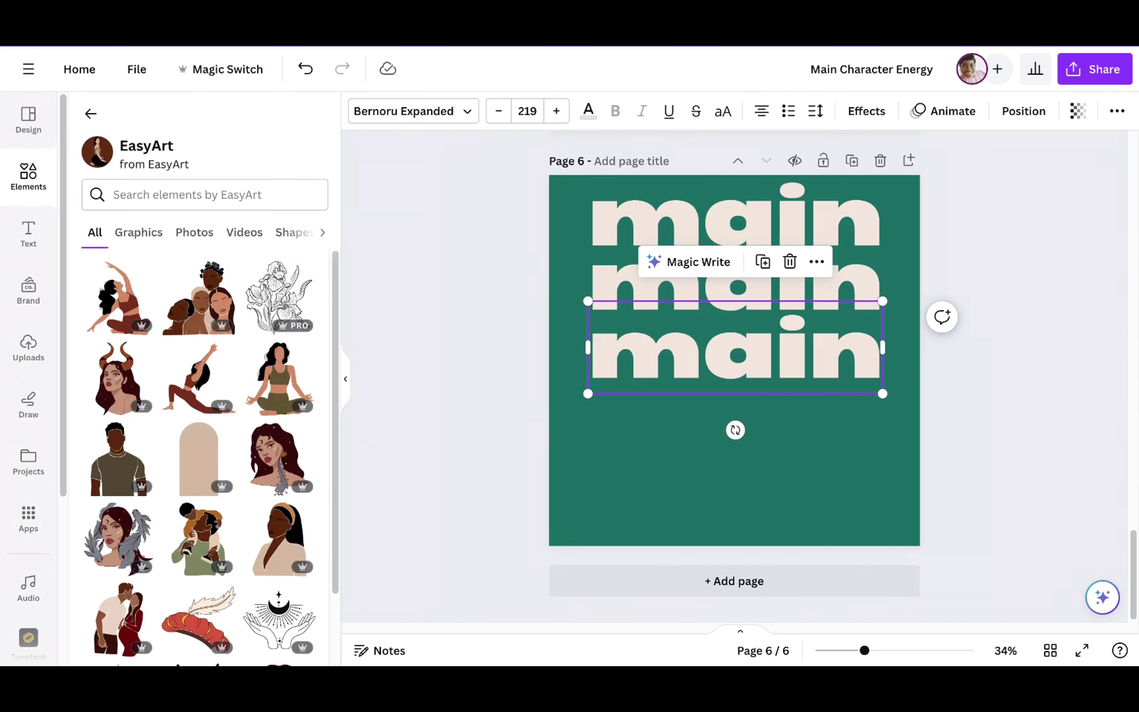
Step: Add EasyArt's illustration of the woman with the gold triangle earring, enlarge it and place it against the page's lower edge
scroll(227, 346, "down", 15)
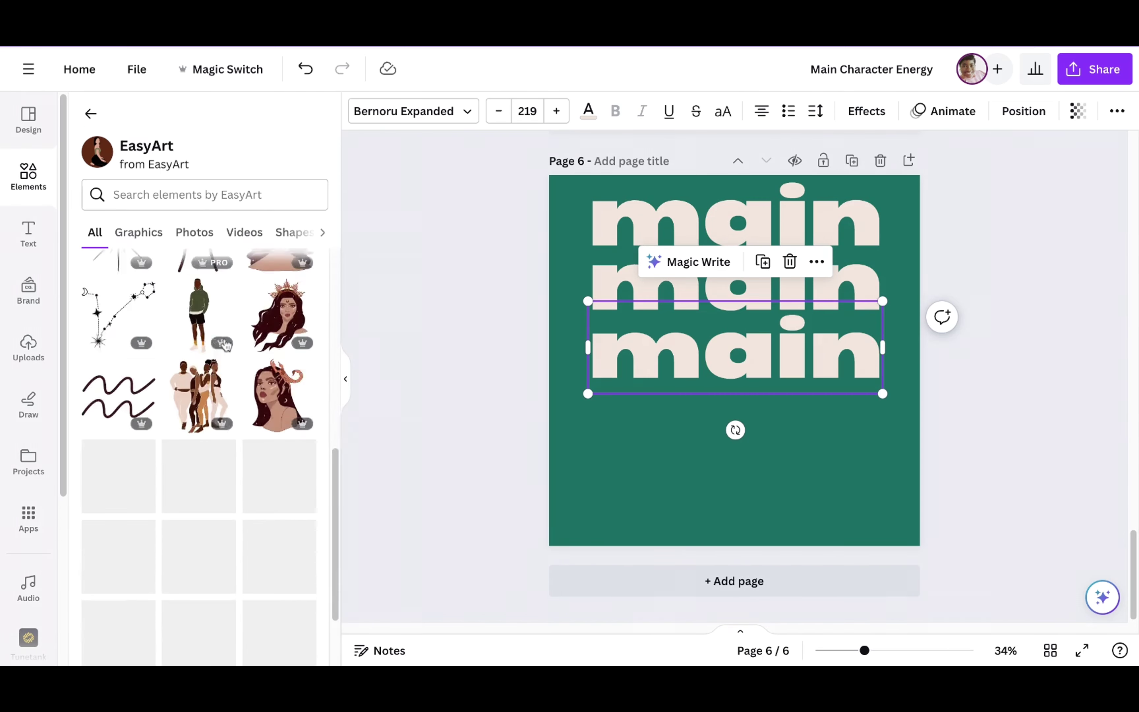
scroll(227, 345, "down", 3)
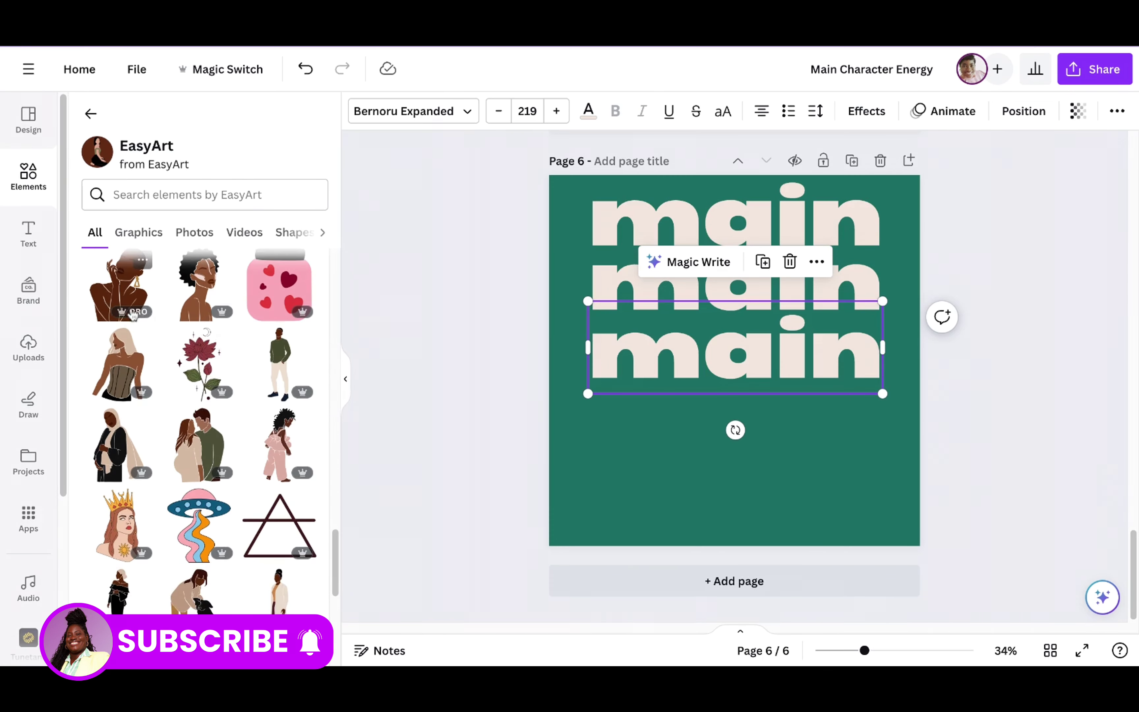
left_click(134, 314)
left_click_drag(788, 433, 876, 545)
left_click_drag(848, 480, 817, 479)
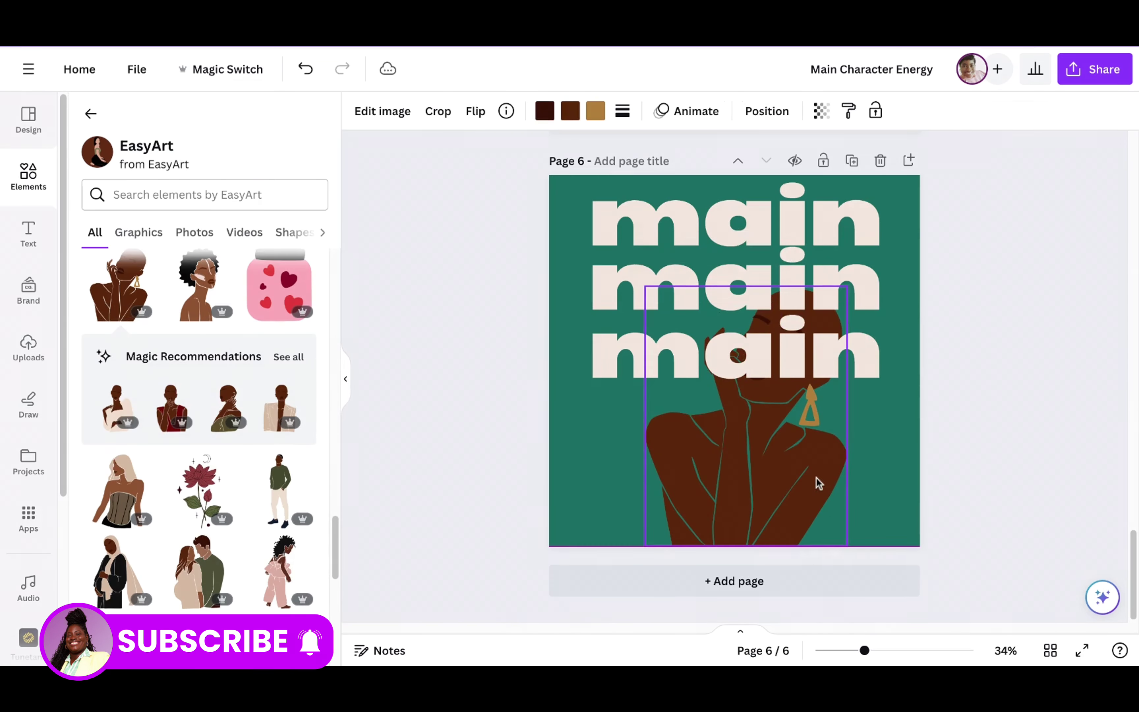
Step: Bring the woman illustration in front of the "main" lines and enlarge it so her head overlaps them
key("super+alt+]")
mouse_move(645, 287)
left_mouse_down()
mouse_move(601, 228)
mouse_move(644, 290)
left_mouse_up()
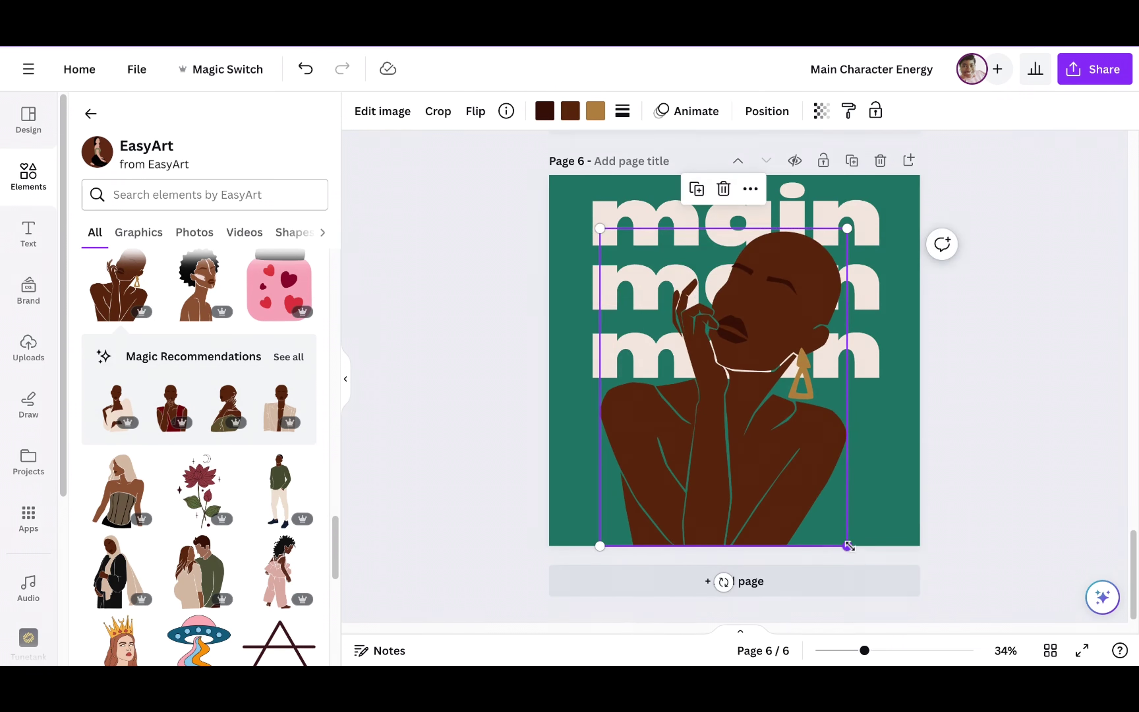
left_click_drag(848, 547, 854, 554)
left_click(933, 479)
Step: Change the page background to the brand palette's crimson and enlarge the woman illustration until her head nearly reaches the page's upper edge
left_click(890, 470)
left_click(360, 111)
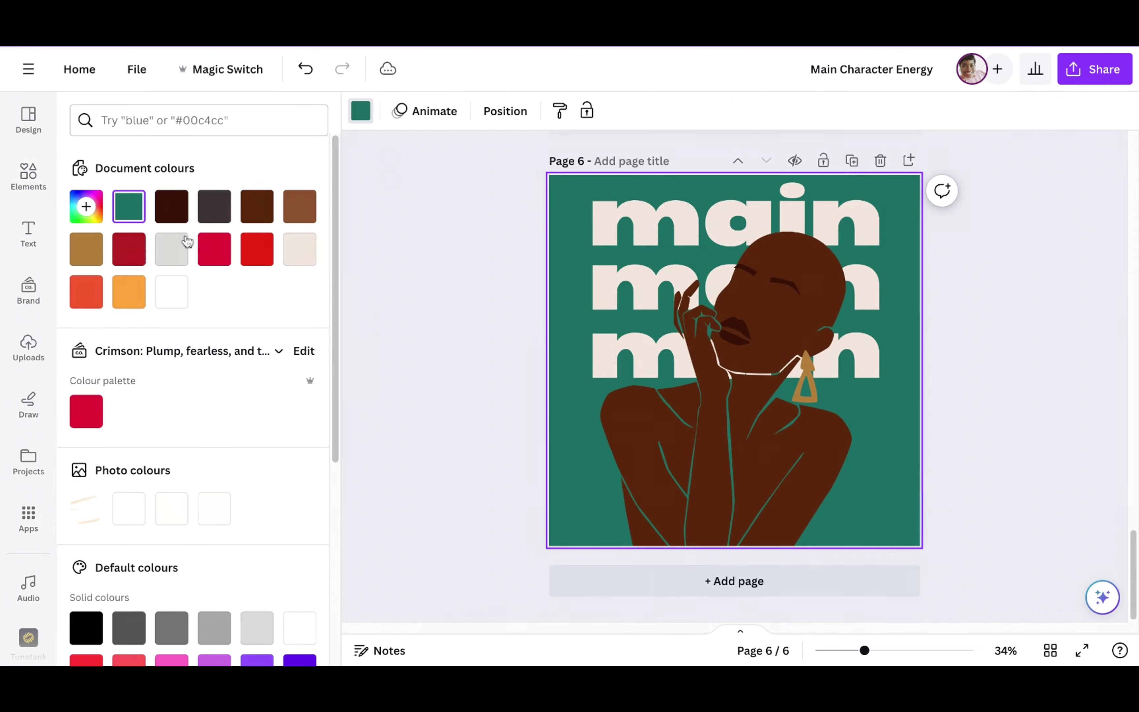
left_click(78, 424)
left_click(789, 391)
left_click_drag(853, 225, 885, 173)
Step: Duplicate the lowest "main" line, place the copy in front of the woman's chest and enlarge it to size 224
left_click(607, 367)
left_click(760, 261)
left_click(767, 266)
left_click_drag(884, 453, 861, 428)
left_click(983, 392)
left_click_drag(884, 361, 887, 361)
Step: Apply the Lift text effect to the front "main" line
left_click(866, 111)
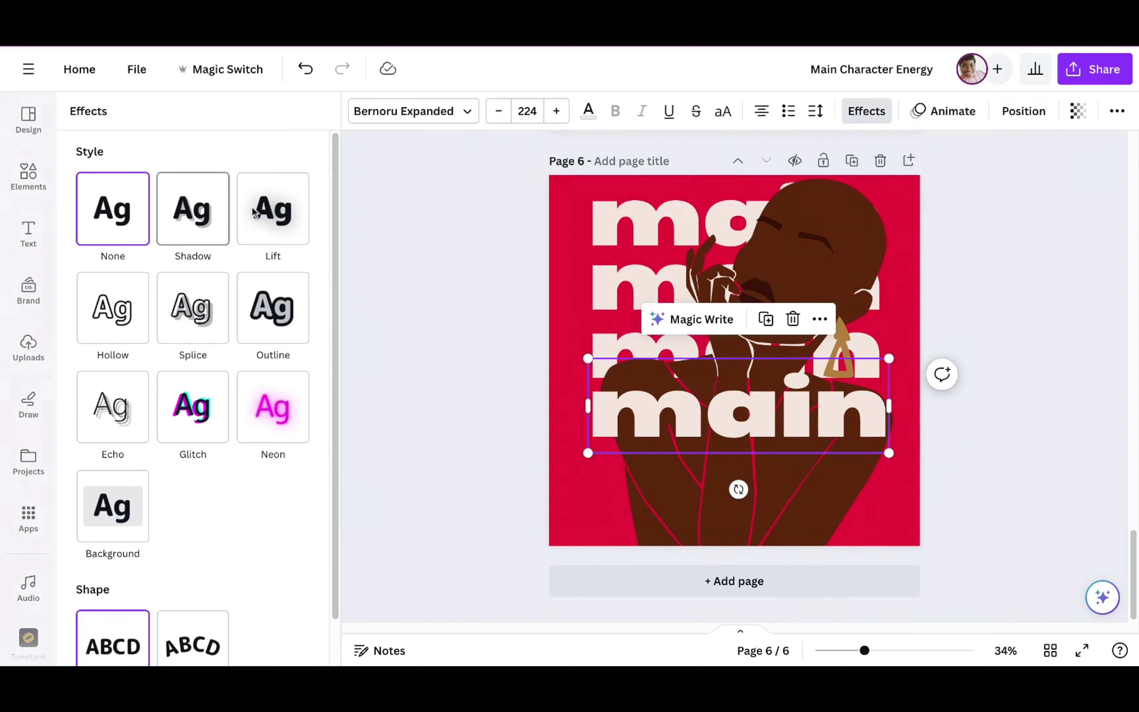
left_click(273, 209)
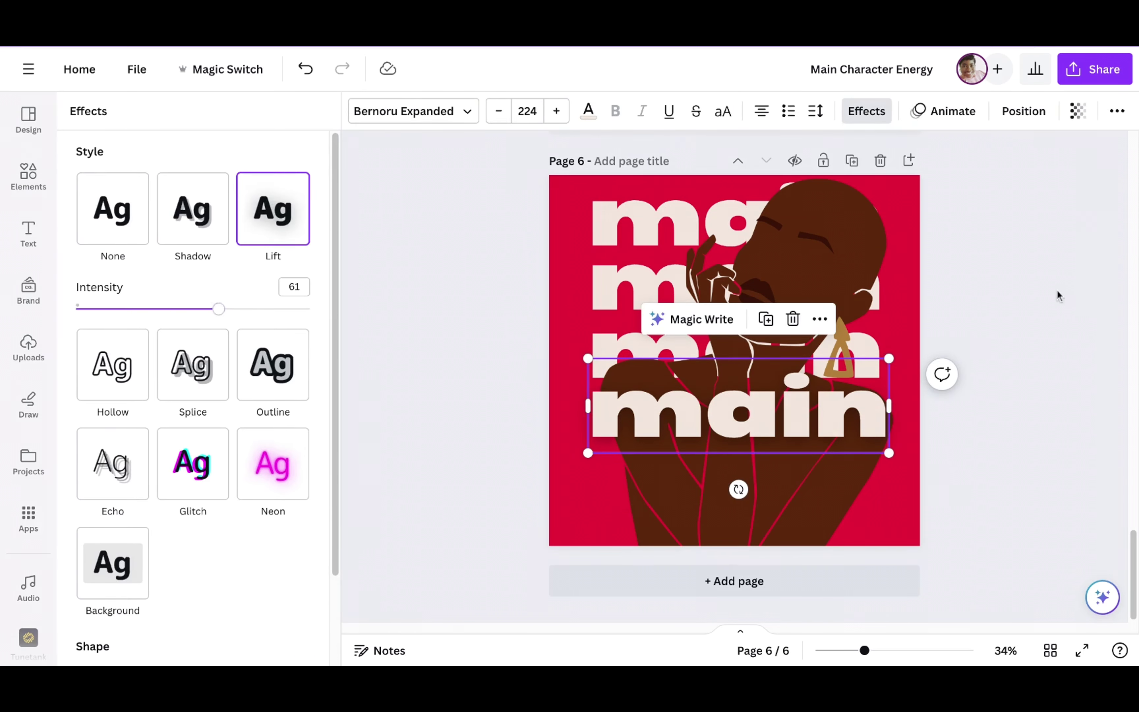
left_click(1058, 297)
Step: Duplicate the front "main" line, move the copy slightly below it and replace its wording with "character"
left_click(758, 418)
left_click(766, 320)
left_click_drag(759, 409, 760, 450)
left_click(760, 450)
double_click(759, 451)
type("character")
Step: Search the fonts for "young" and set the "character" text in The Youngest Script
left_click(413, 110)
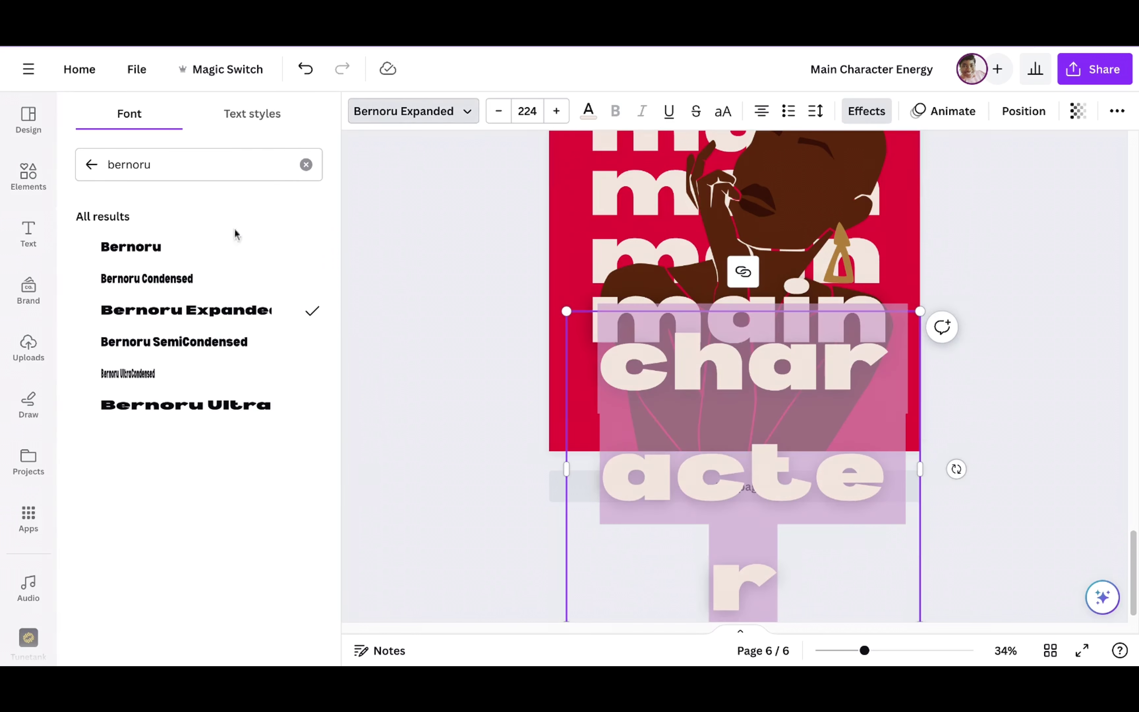
left_click(305, 165)
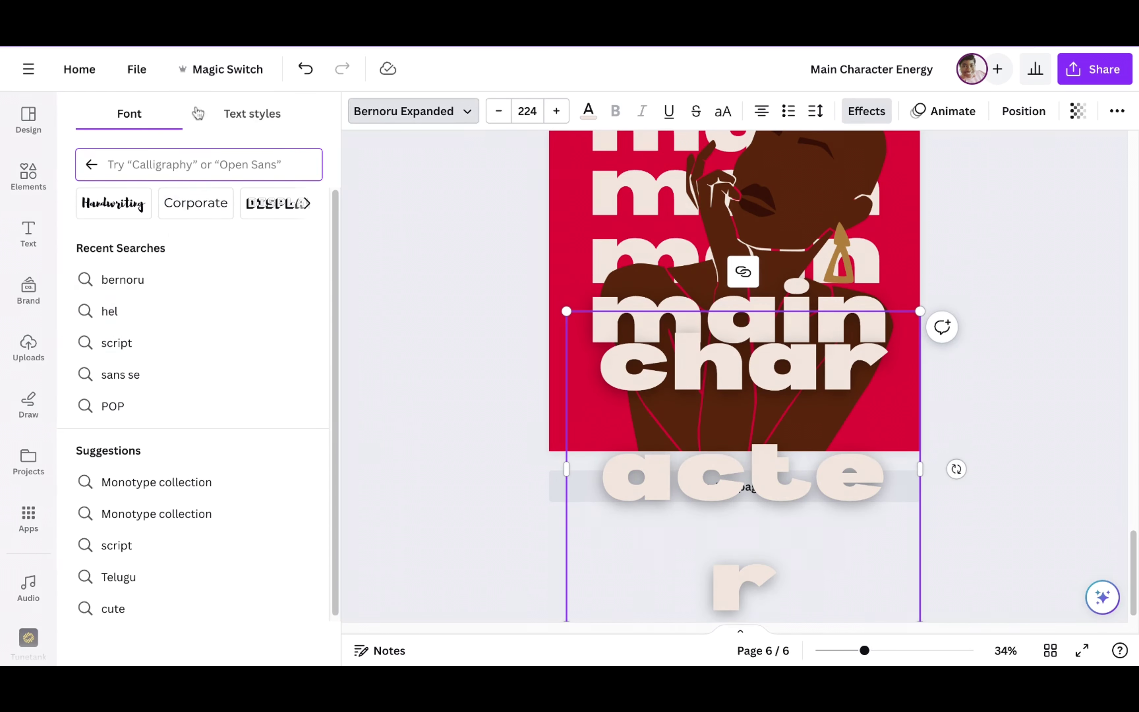
left_click(210, 154)
type("young")
left_click(197, 308)
left_click(205, 286)
Step: Shrink the "character" text and position it directly beneath the front "main" line, towards its right end
left_click_drag(619, 407, 672, 426)
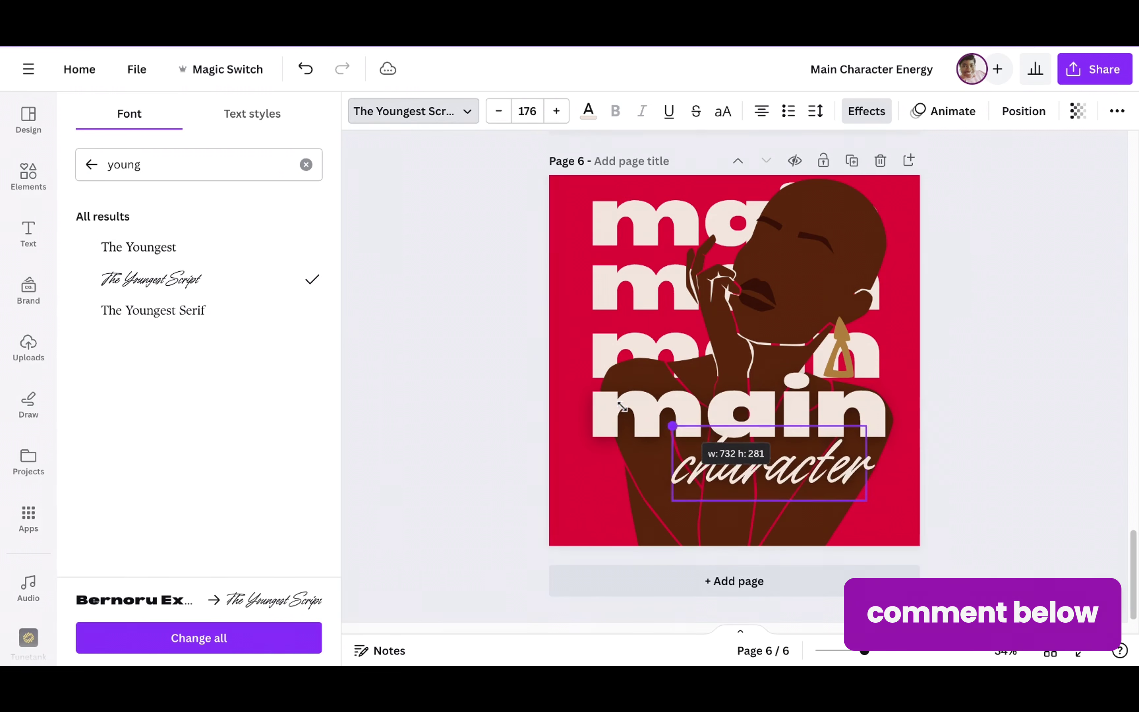
left_click(976, 418)
left_click_drag(779, 493, 796, 484)
left_click_drag(882, 489, 880, 485)
left_click(983, 389)
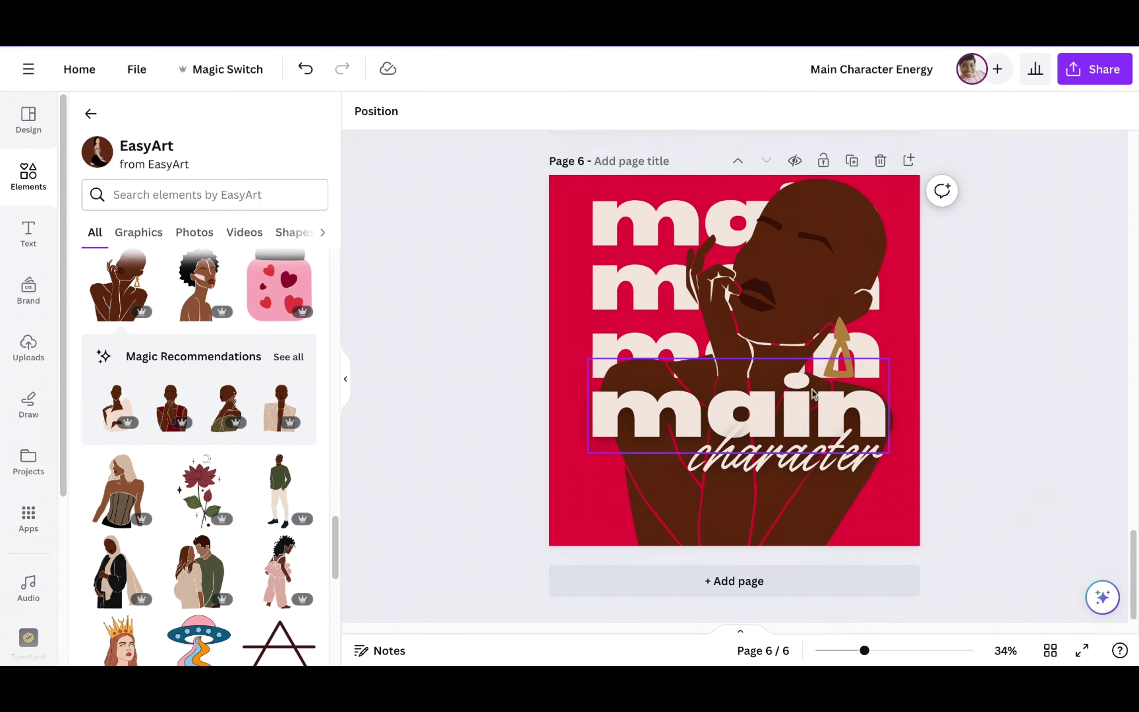
Step: Duplicate page 6 and delete the woman illustration from the copy
left_click(852, 161)
left_click(853, 213)
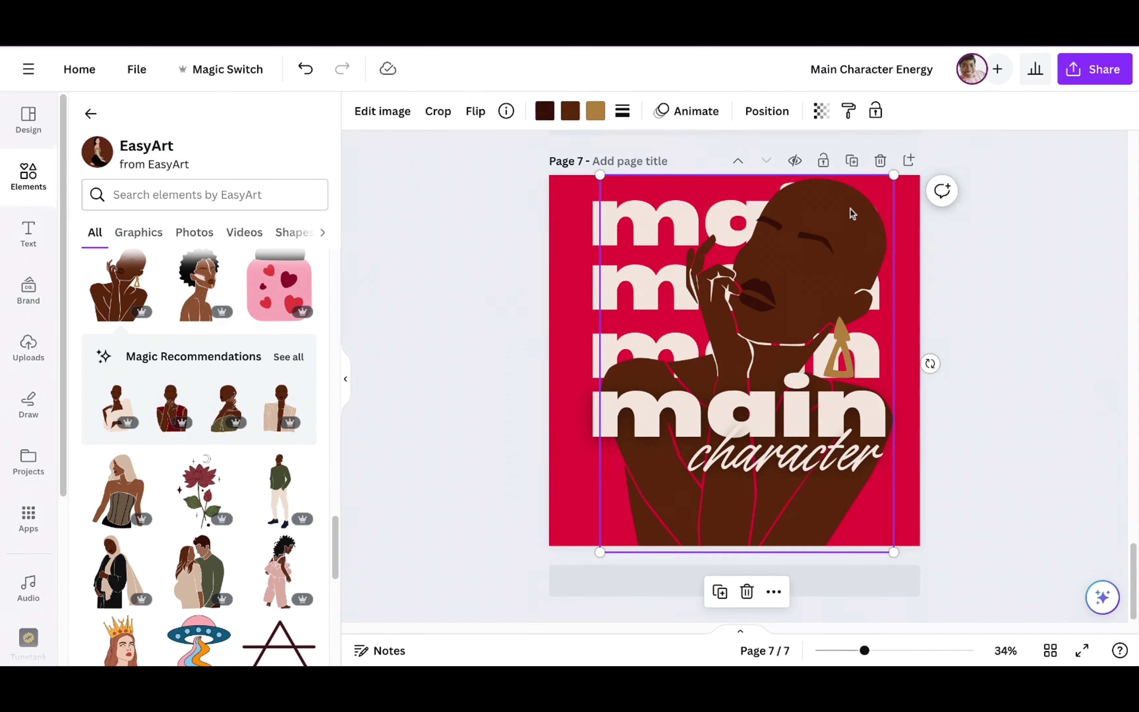
key("Delete")
Step: Add the recently used illustration of the woman in white sunglasses, enlarge it to fill the page and layer it just behind the front "main"
left_click(91, 113)
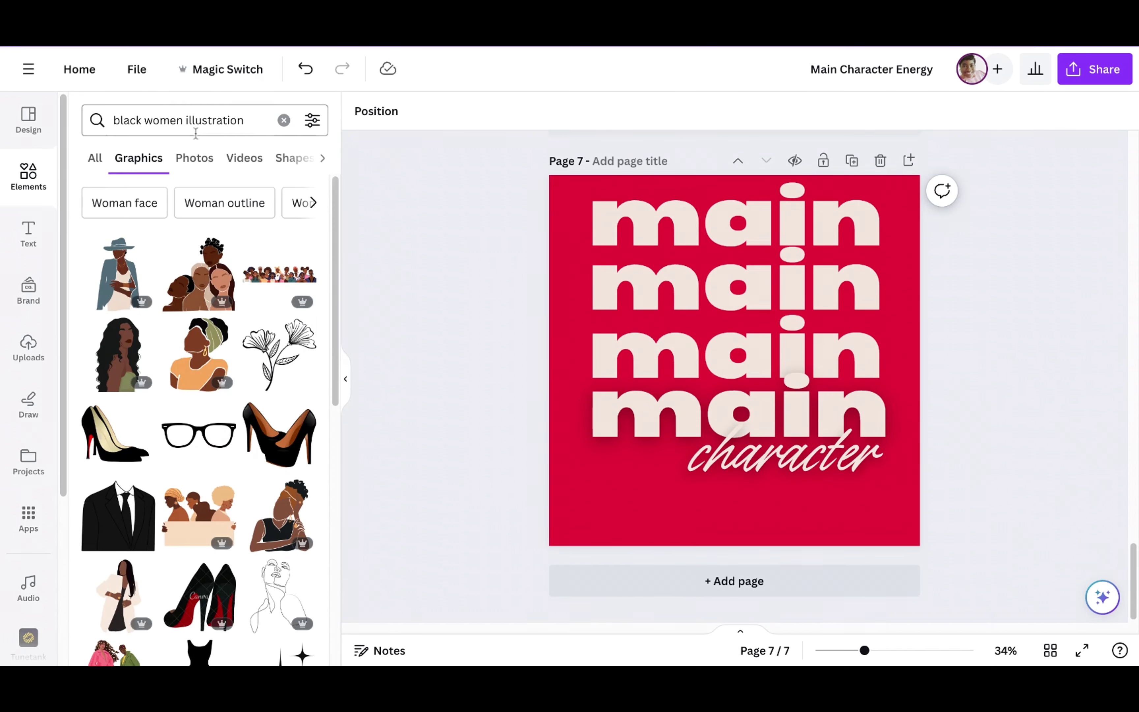
left_click(28, 177)
left_click(298, 211)
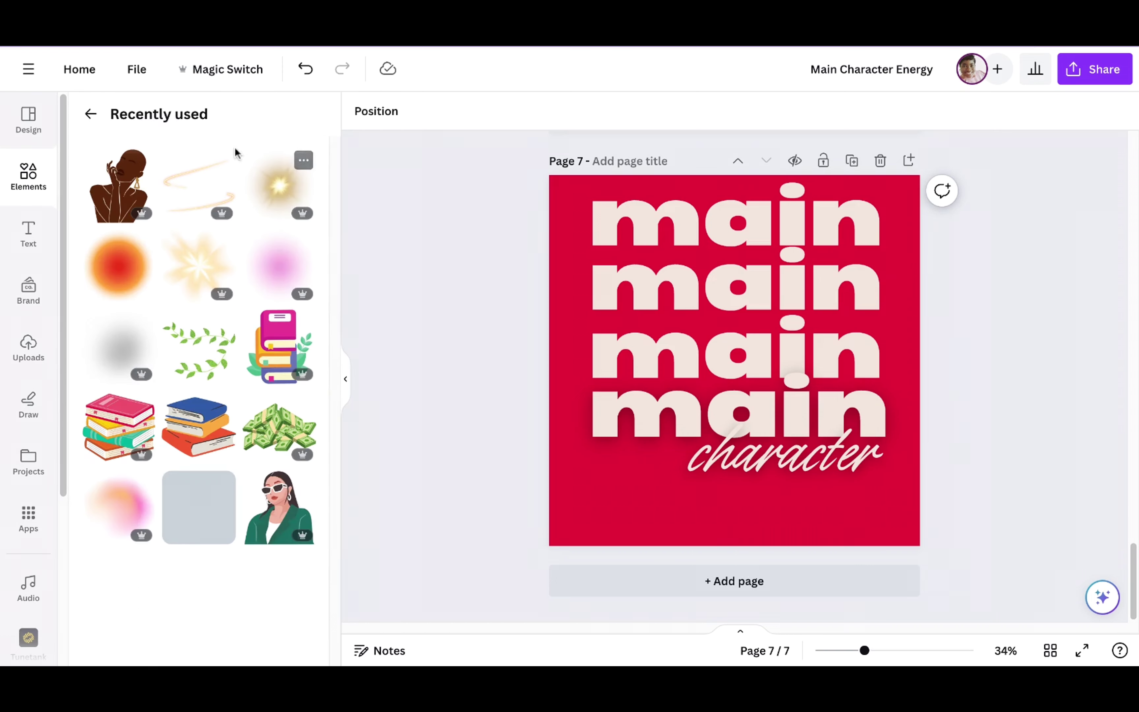
left_click(251, 497)
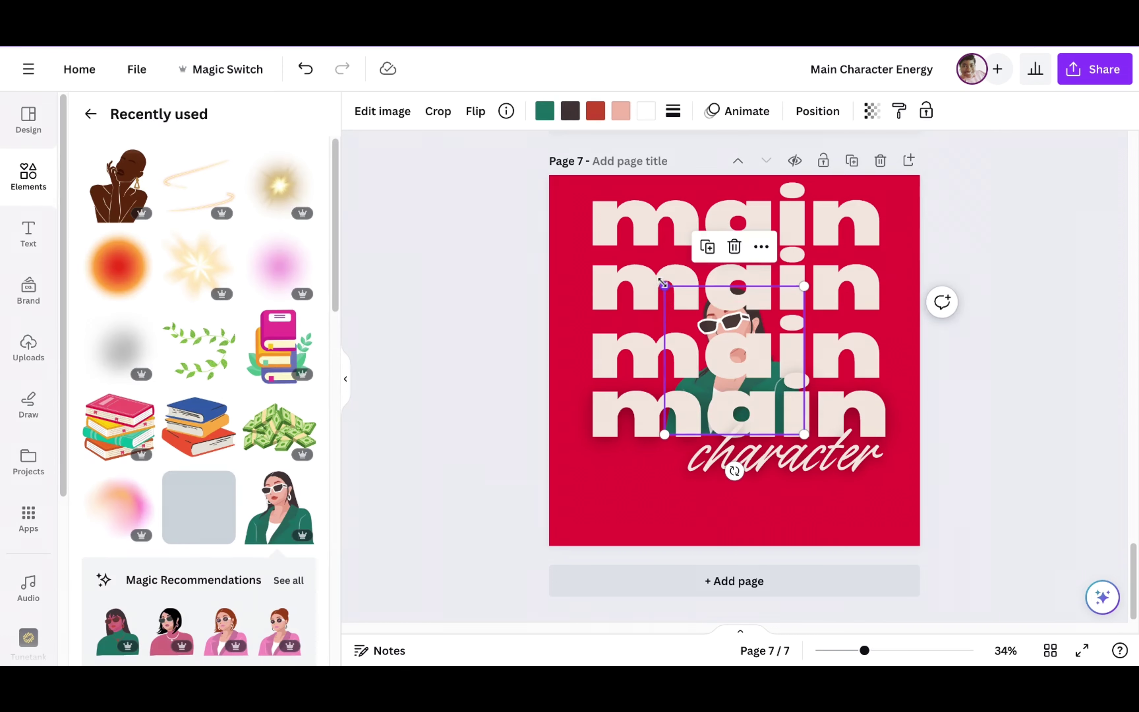
left_click_drag(664, 284, 569, 185)
left_click_drag(803, 434, 931, 570)
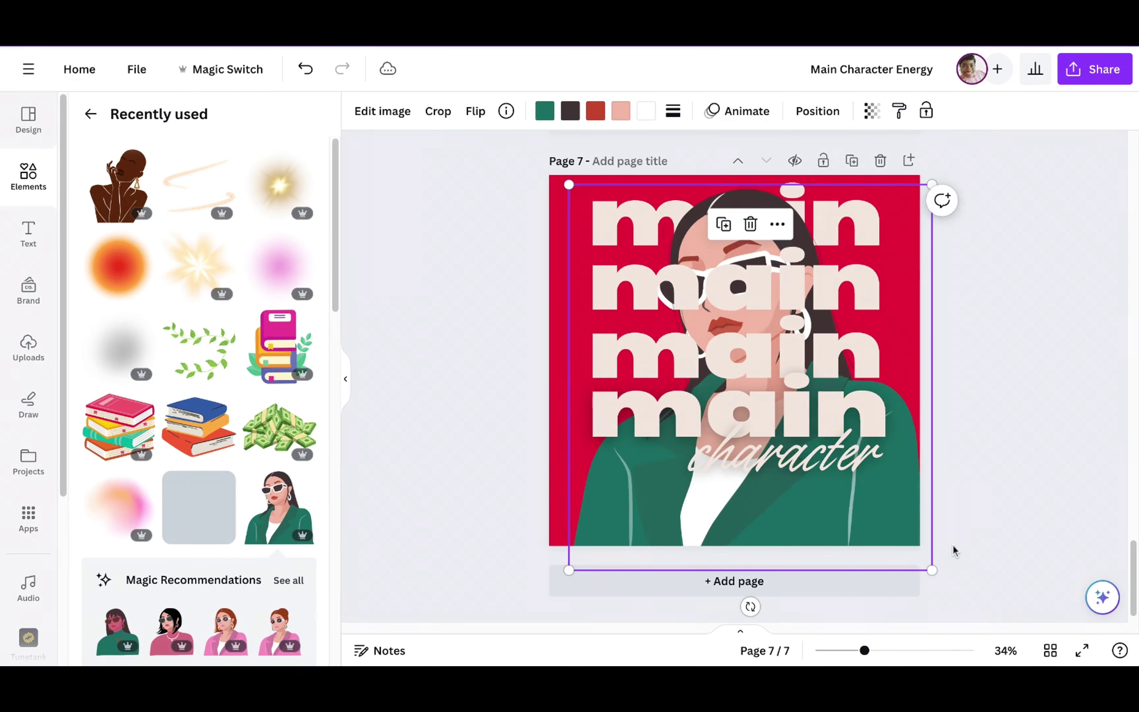
key("ctrl+]")
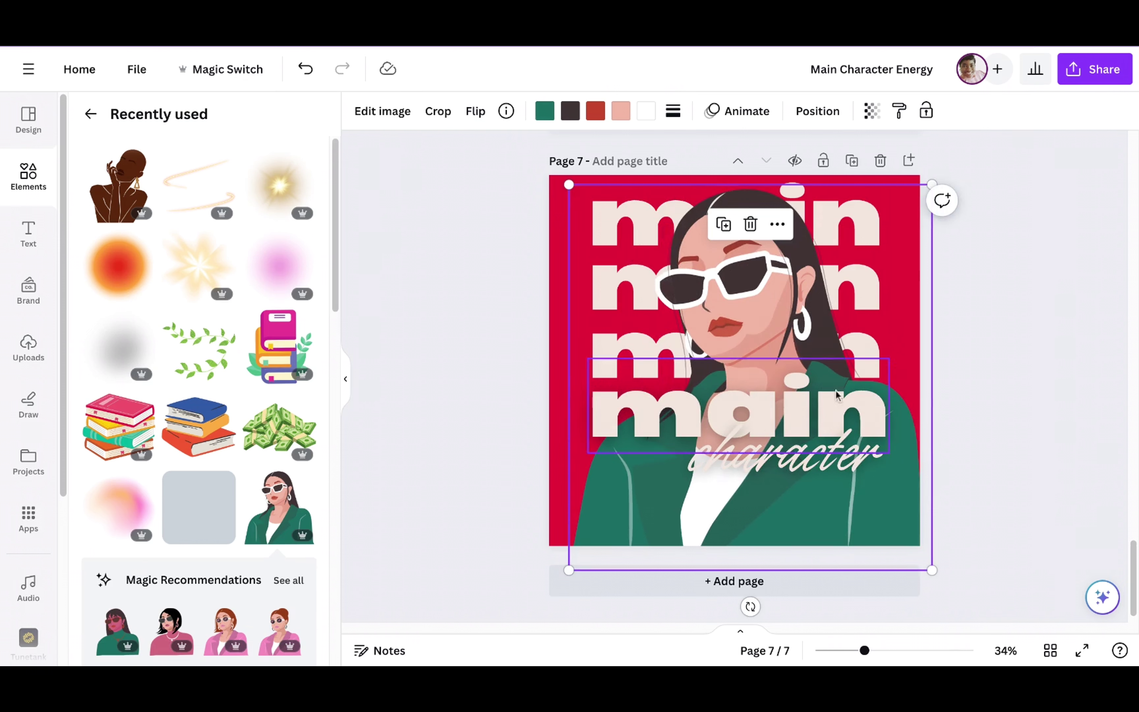
Step: Recolour the woman's skin to dark brown #5a270a and her lips to orange-red #f4592f using the document colours
left_click(621, 113)
left_click(289, 208)
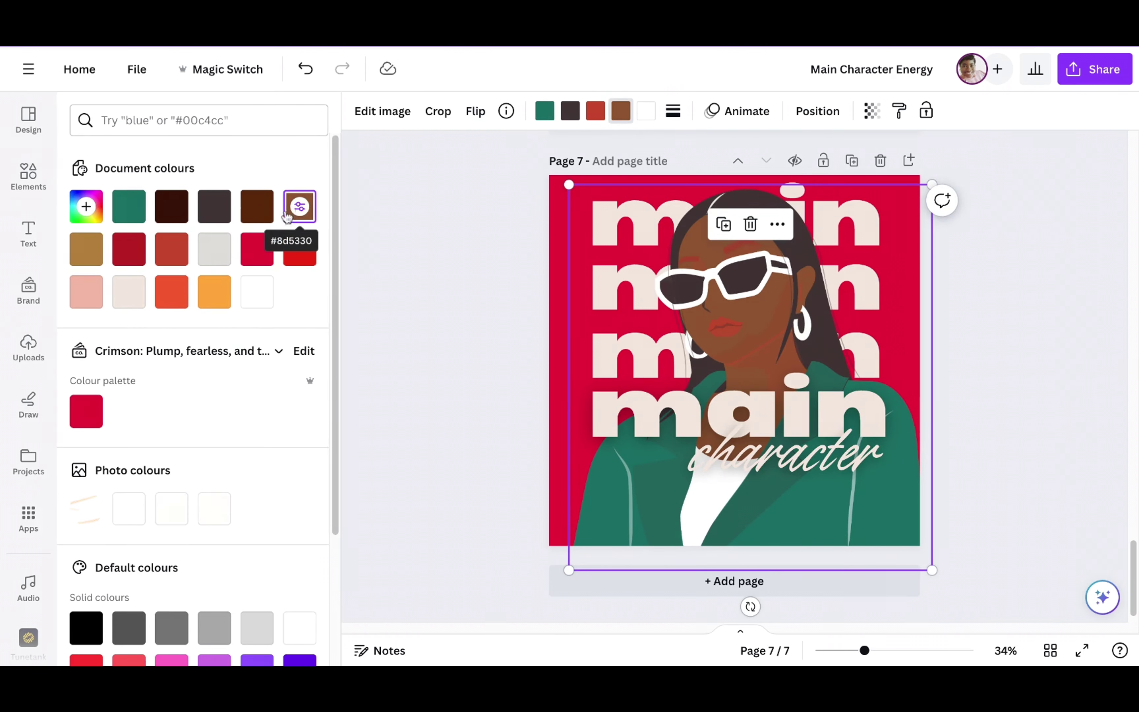
left_click(255, 200)
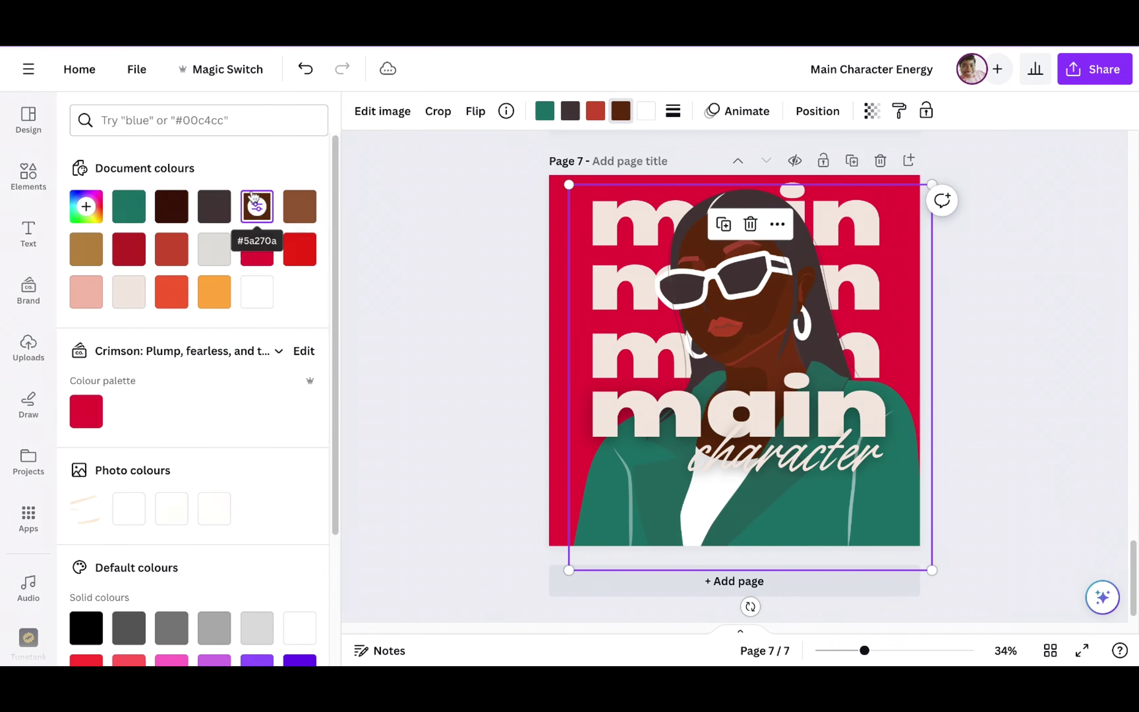
left_click(221, 288)
left_click(161, 299)
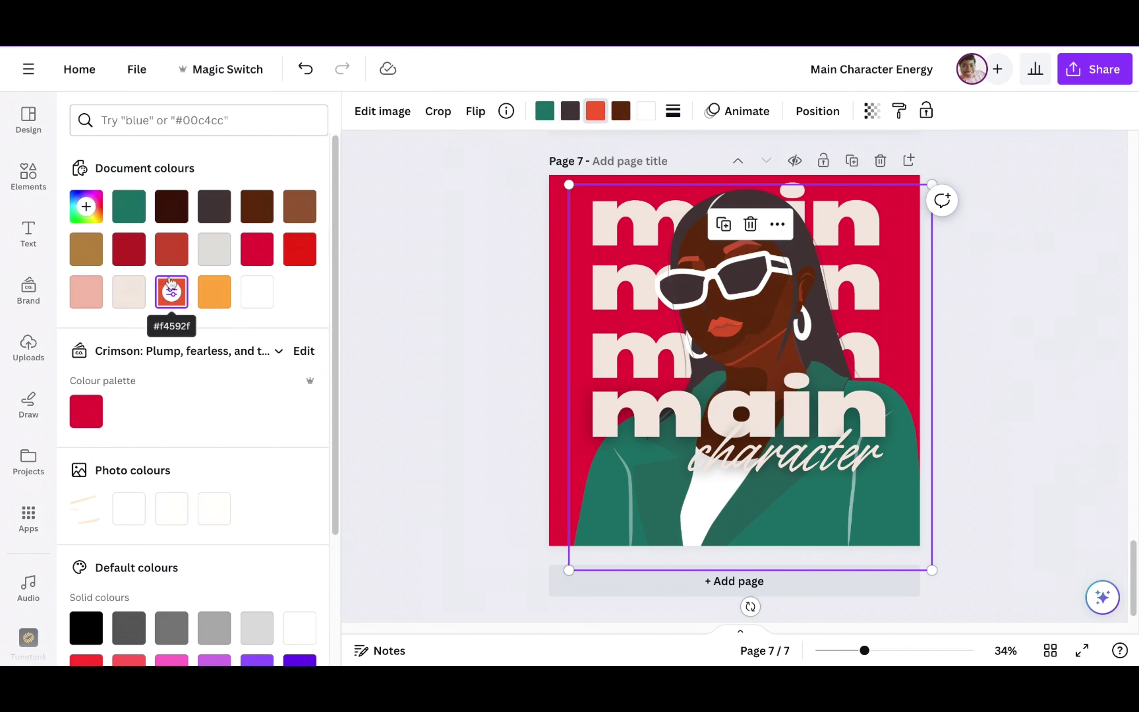
Step: Enlarge the woman illustration to about 1,549 by 1,646 and shift it slightly down and to the right on page 7
left_click(897, 427)
left_click_drag(569, 185, 521, 134)
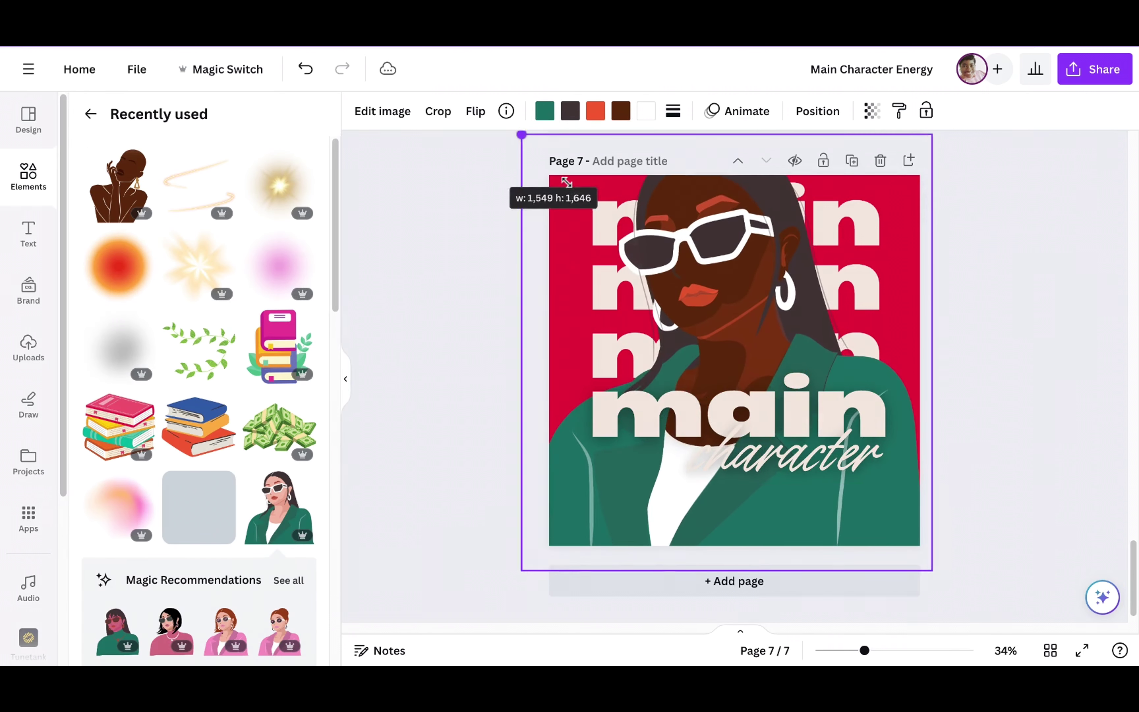
left_click_drag(845, 493, 864, 521)
Step: Shrink the "character" text slightly while keeping its right end in place
left_click(832, 485)
left_click_drag(689, 488, 700, 483)
left_click(977, 301)
left_click(789, 234)
left_click(913, 491)
left_click(984, 478)
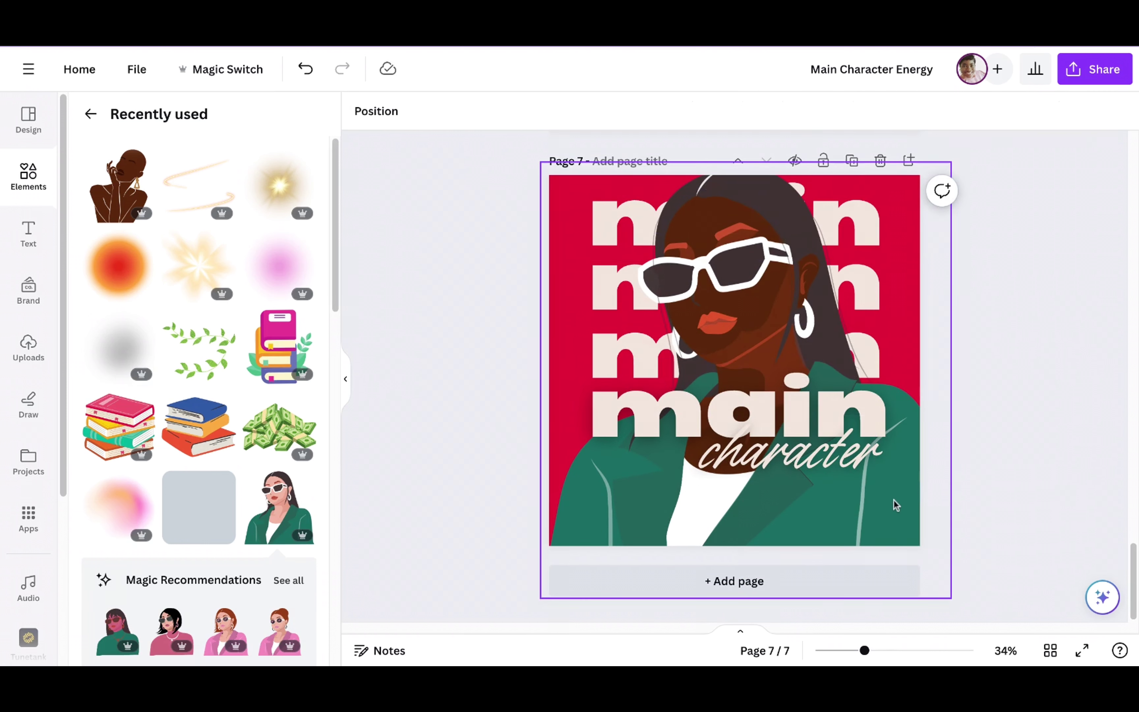
Step: Nudge the woman illustration slightly down so the top of her head sits just inside the page
left_click(895, 514)
key("shift+Down")
key("shift+Down")
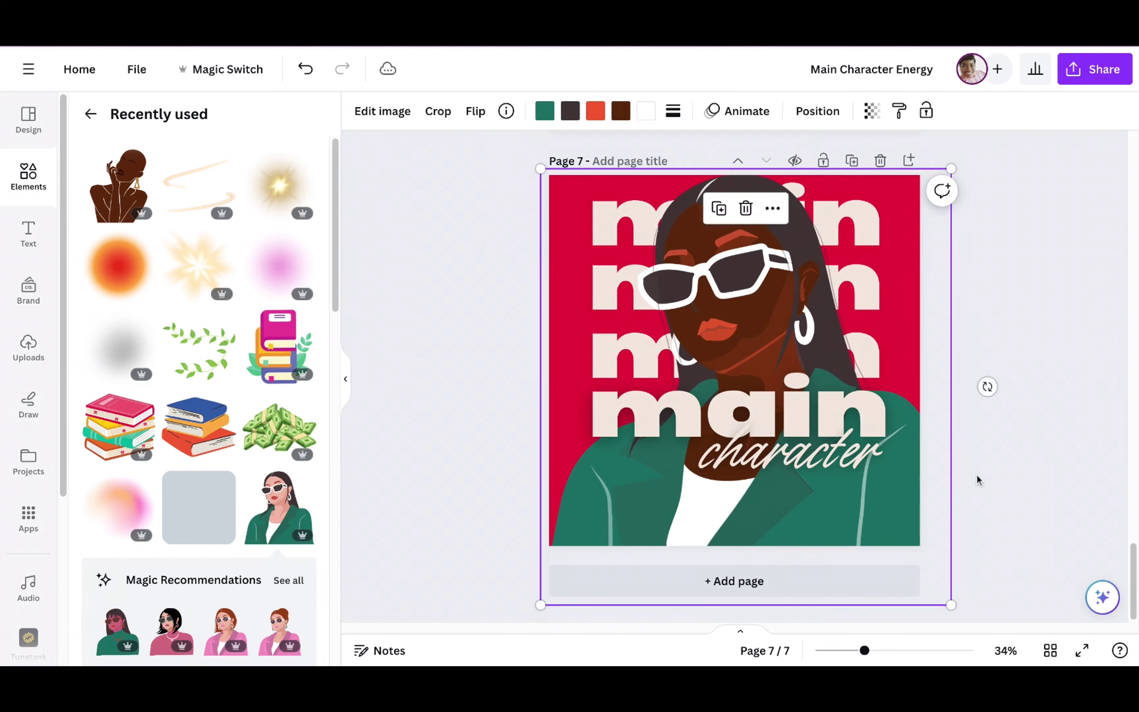
left_click(971, 452)
Step: Enlarge the "character" text towards the page's right edge and lower it slightly beneath the front "main"
left_click(838, 452)
left_click_drag(873, 417, 901, 406)
left_click(988, 380)
left_click_drag(847, 450, 846, 458)
left_click(982, 415)
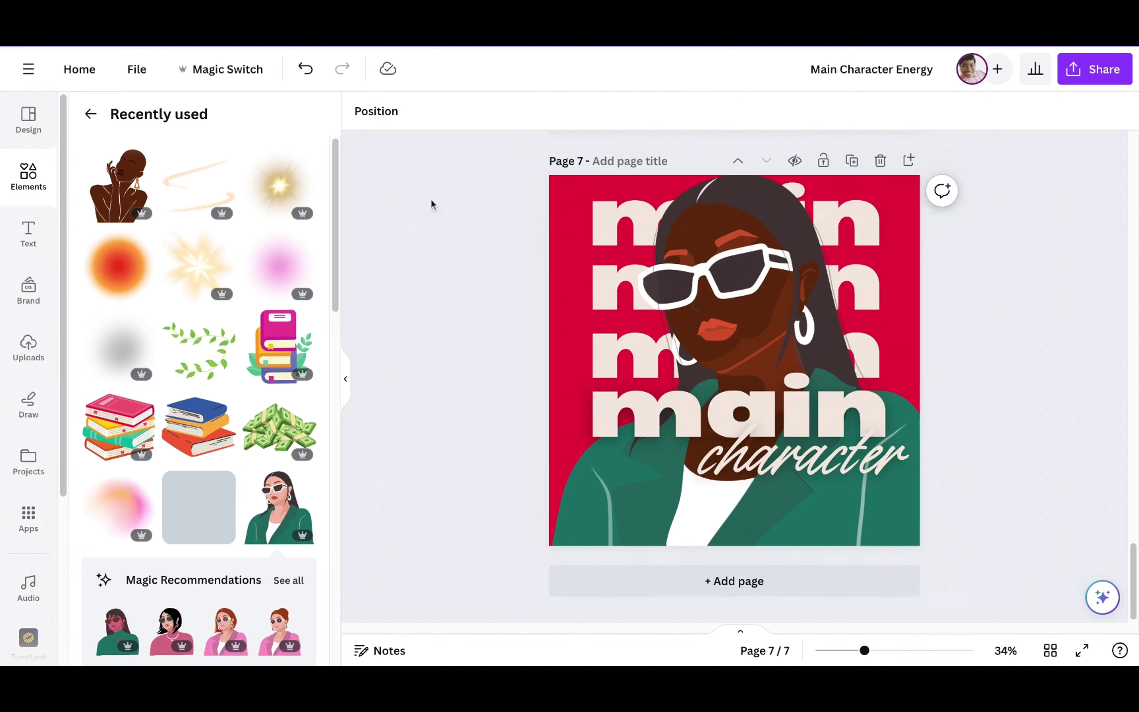
Step: Add the recently used golden light swirl and enlarge it across the full width of page 7
left_click(209, 193)
left_click_drag(578, 477, 540, 505)
left_click_drag(891, 244, 931, 172)
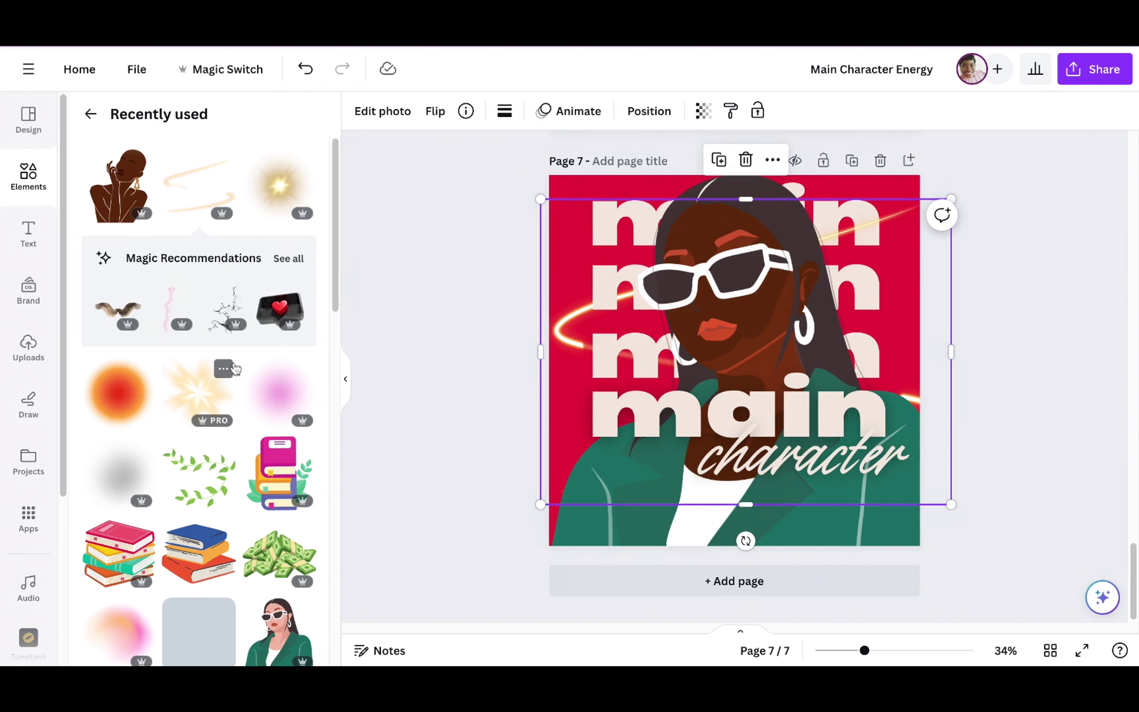
Step: Add the recently used orange-pink gradient glow, enlarge it over the page's upper part and send it behind the text and woman
scroll(237, 368, "down", 3)
left_click(127, 485)
left_click(659, 292)
left_click(670, 306)
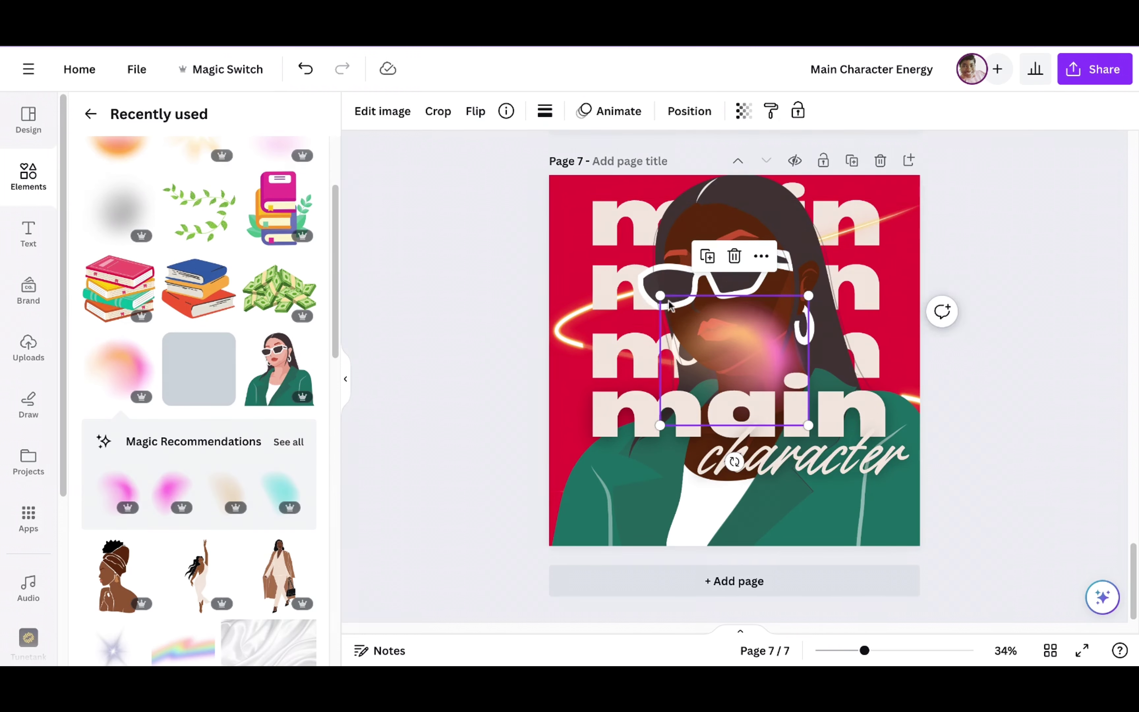
left_click_drag(668, 303, 410, 197)
left_click_drag(808, 425, 967, 560)
left_click_drag(794, 392, 837, 324)
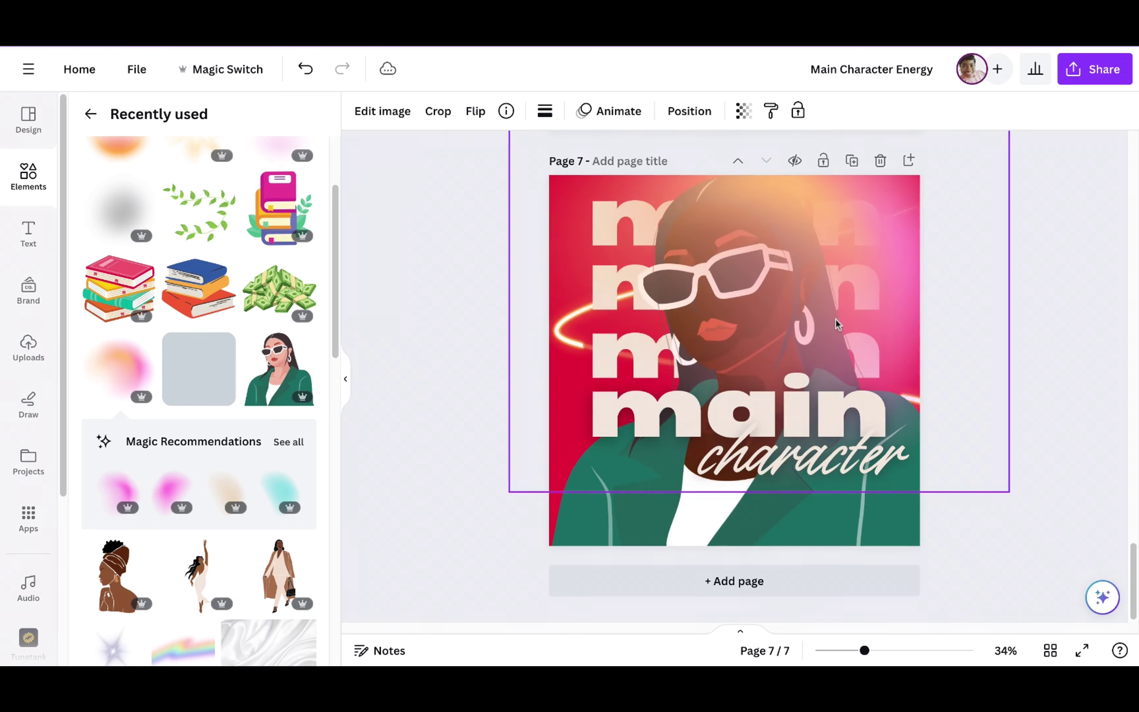
key("ctrl+bracketleft")
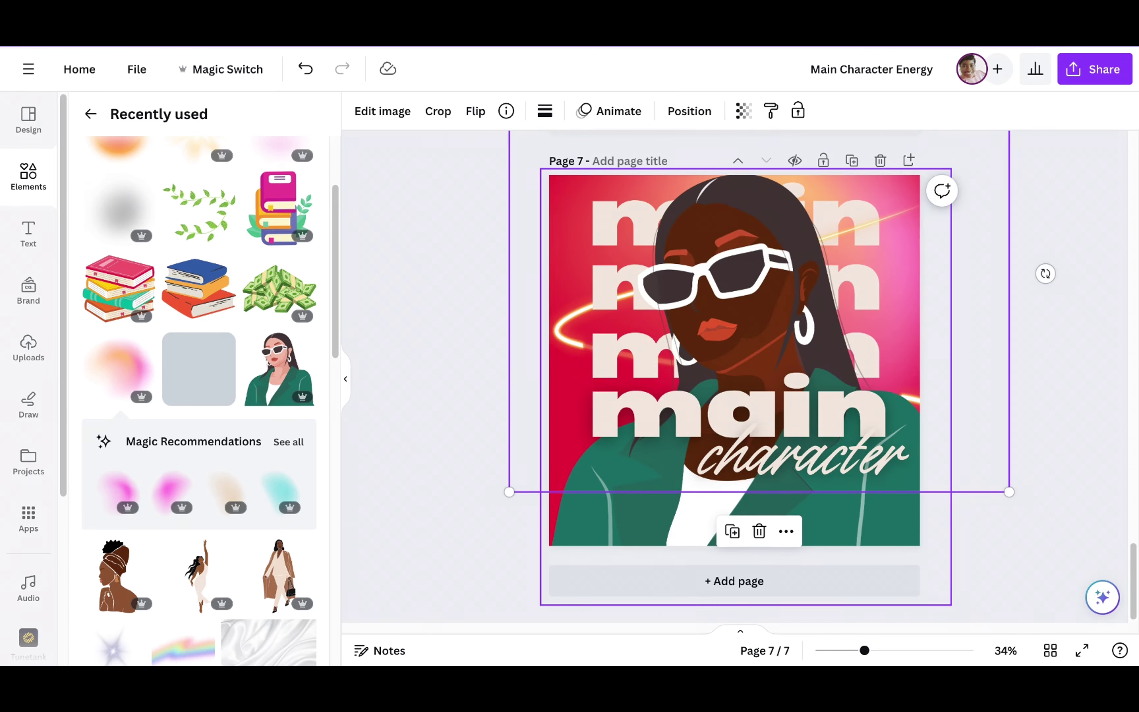
left_click_drag(505, 496, 438, 554)
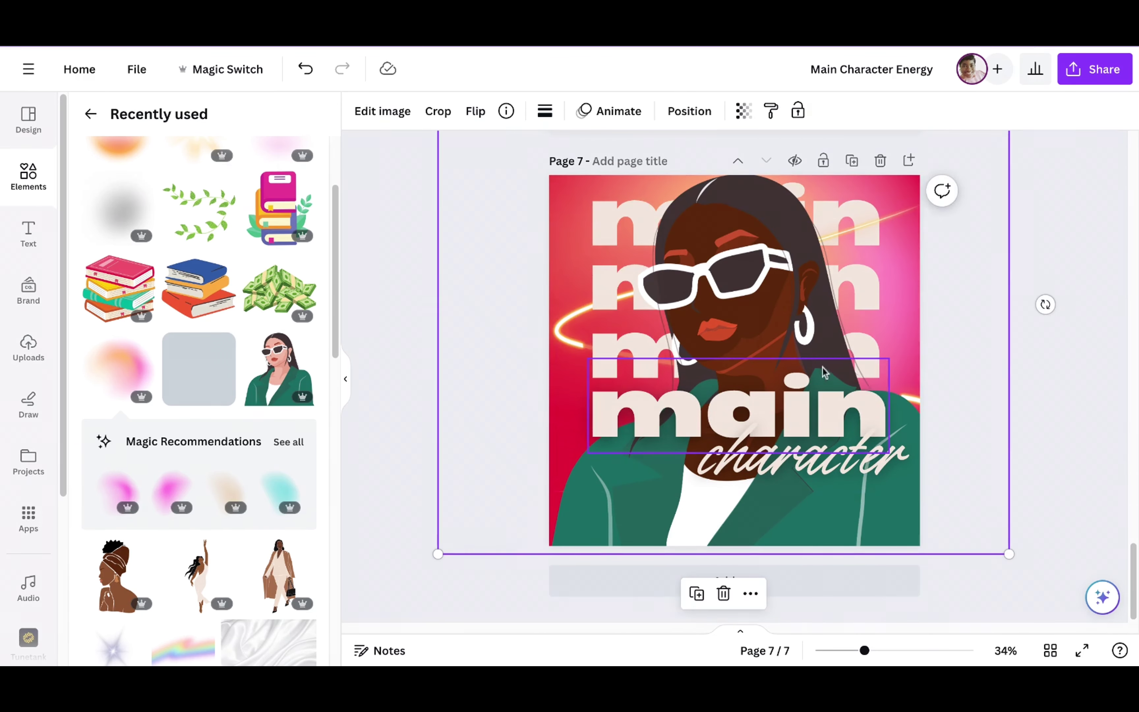
Step: Duplicate page 7
left_click(852, 160)
left_click(923, 214)
left_click(555, 440)
key("Delete")
left_click(301, 71)
left_click(897, 182)
key("Delete")
left_click(305, 70)
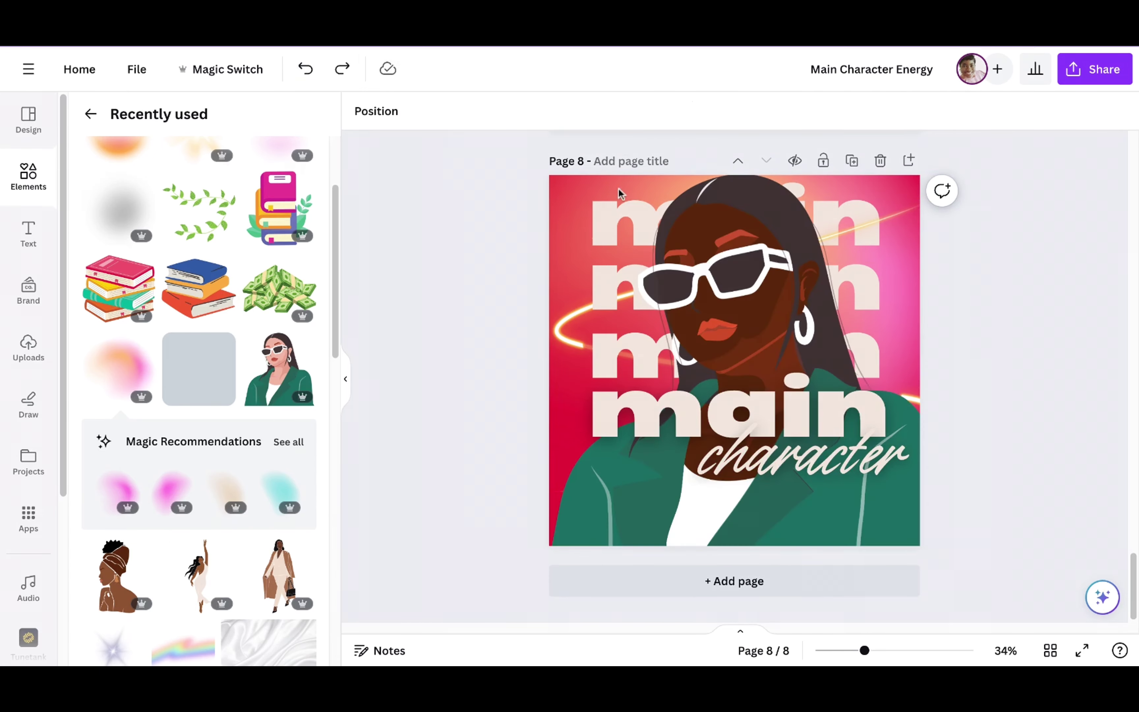
Step: Show page 8's layers and delete the orange-pink gradient glow layer
right_click(854, 293)
mouse_move(931, 470)
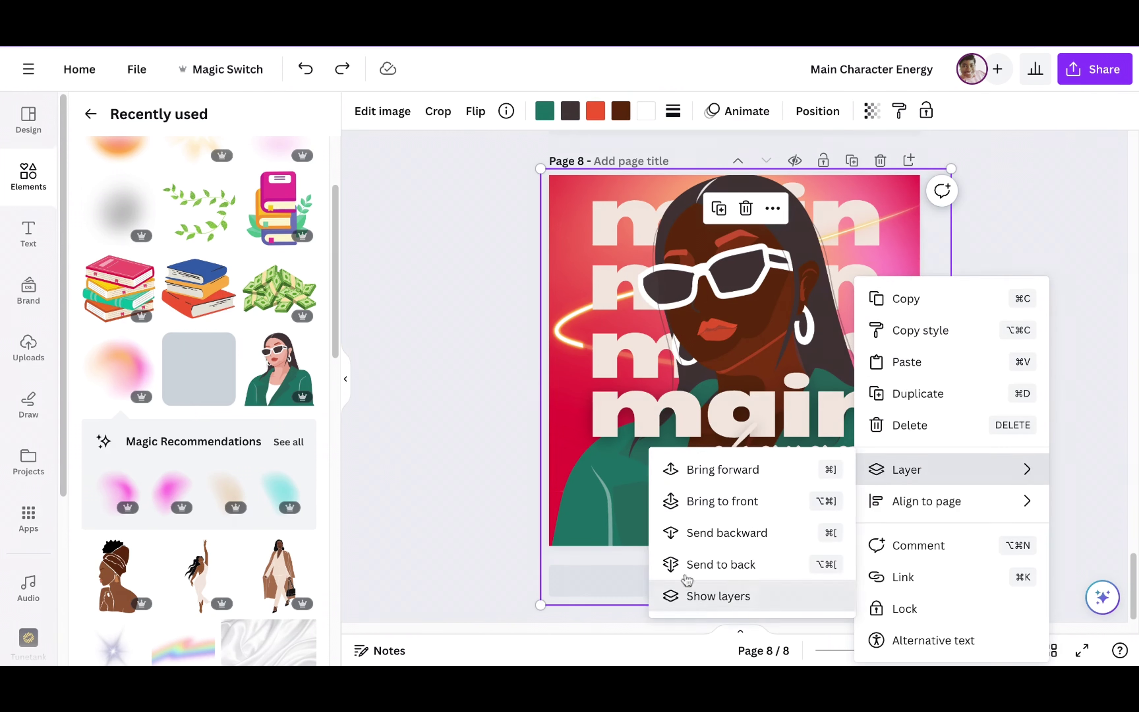
left_click(702, 605)
left_click(273, 578)
key("Delete")
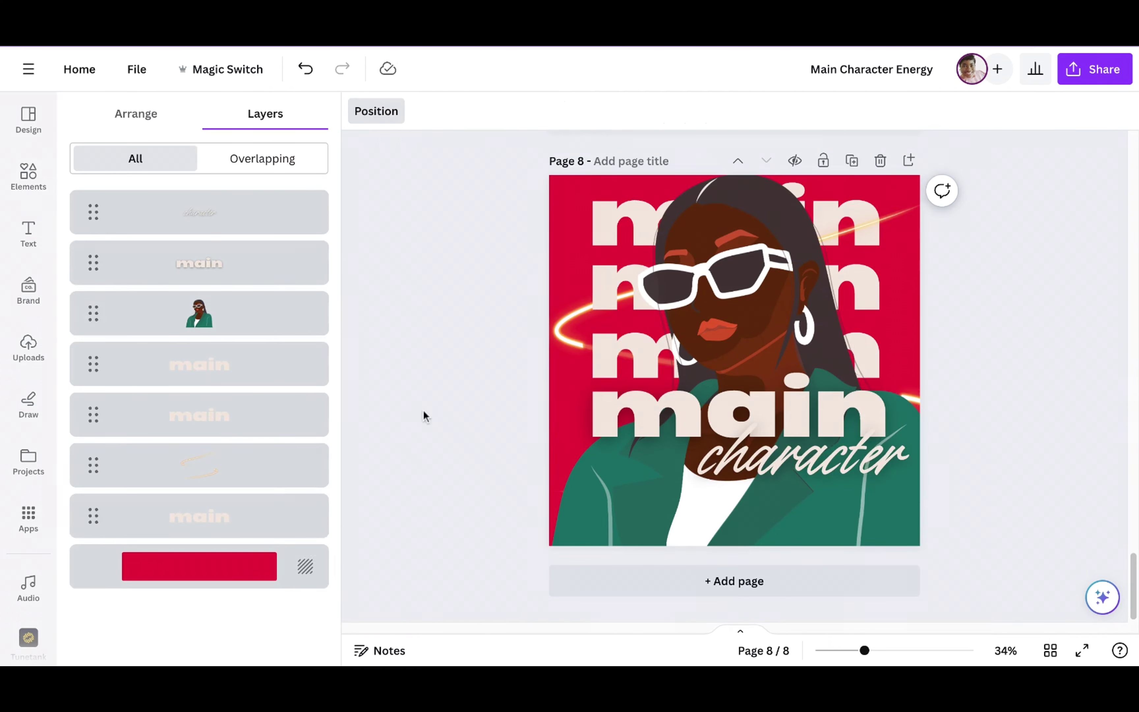
left_click(426, 415)
Step: Add the recently used red-orange radial gradient, enlarge it well beyond the page width and position it over page 8's upper part
scroll(120, 343, "up", 3)
left_click(128, 274)
left_click_drag(660, 285, 456, 82)
left_click_drag(808, 434, 991, 617)
left_click_drag(926, 344, 958, 224)
Step: Send the red-orange gradient behind the woman, swirl and all text, and shrink it from its lower-left corner
key("super+[")
key("super+[")
key("super+[")
key("super+[")
key("super+[")
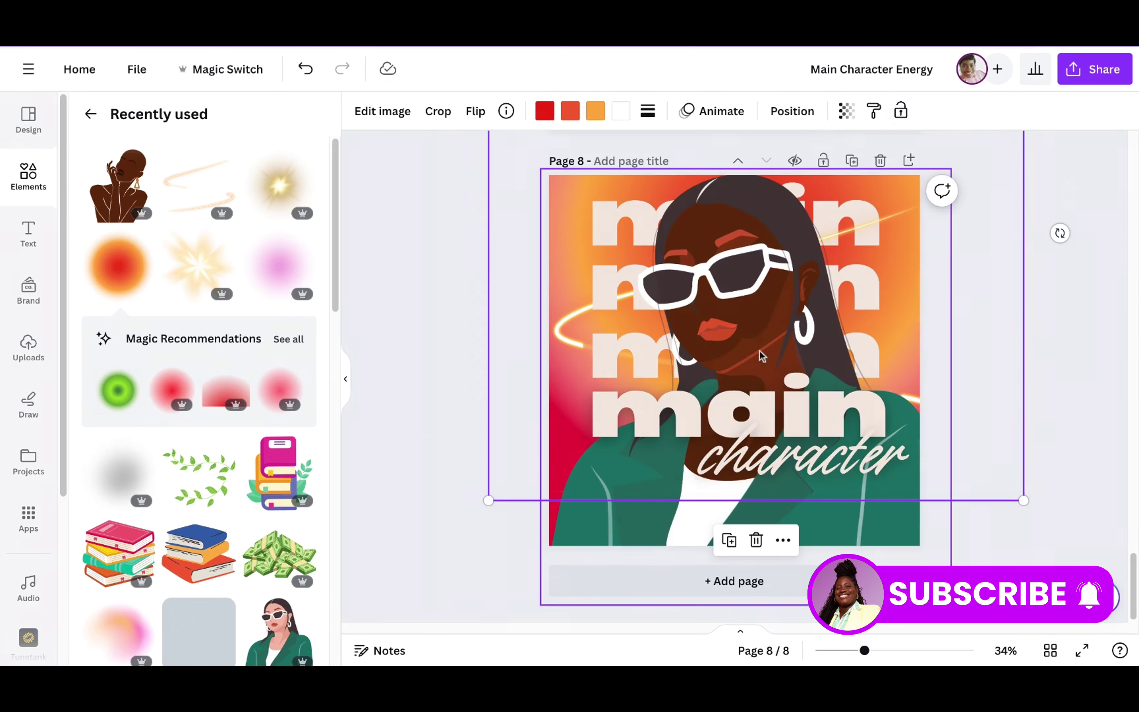
left_click_drag(488, 500, 546, 443)
Step: Enlarge the woman illustration on page 8 up and to the left
left_click(552, 395)
left_click(553, 170)
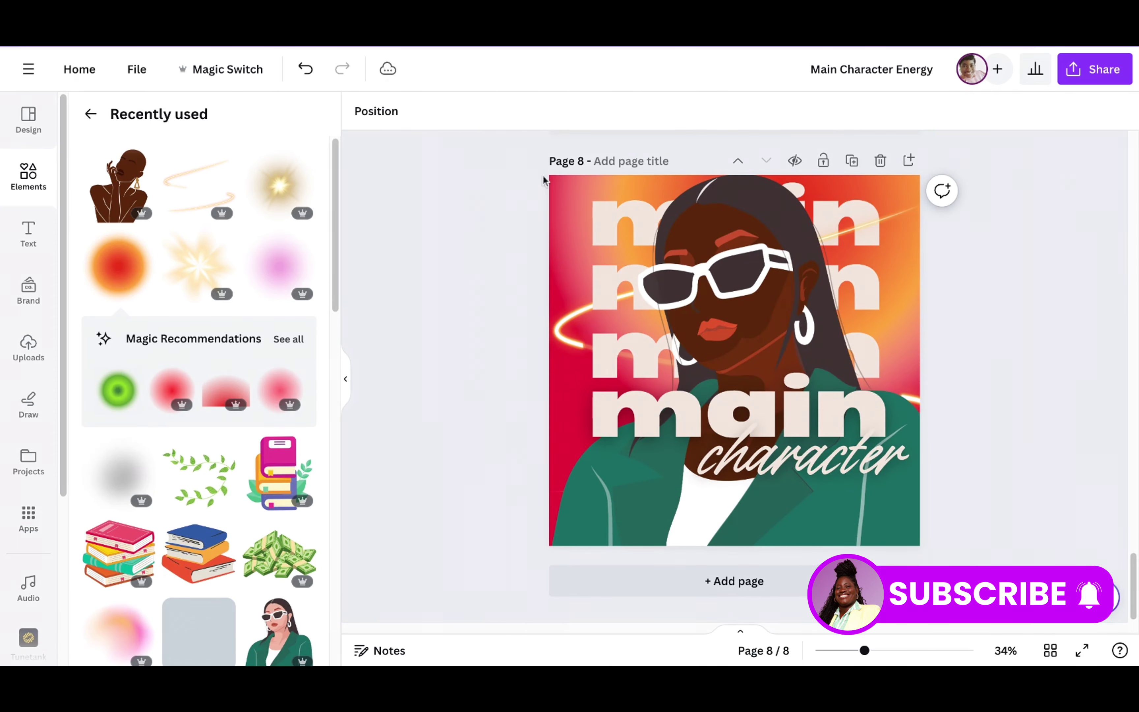
double_click(569, 184)
key("Escape")
left_click_drag(541, 168, 452, 174)
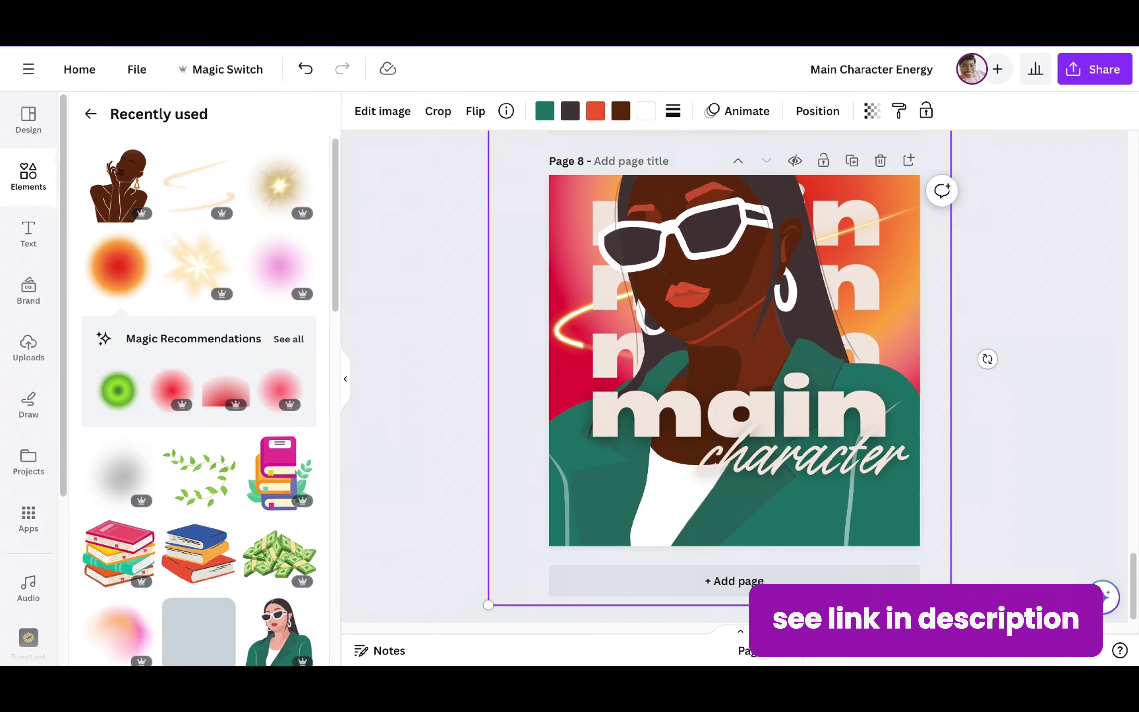
Step: Show the page's layers, then move the woman illustration down and to the right and shrink it slightly
left_click(747, 153)
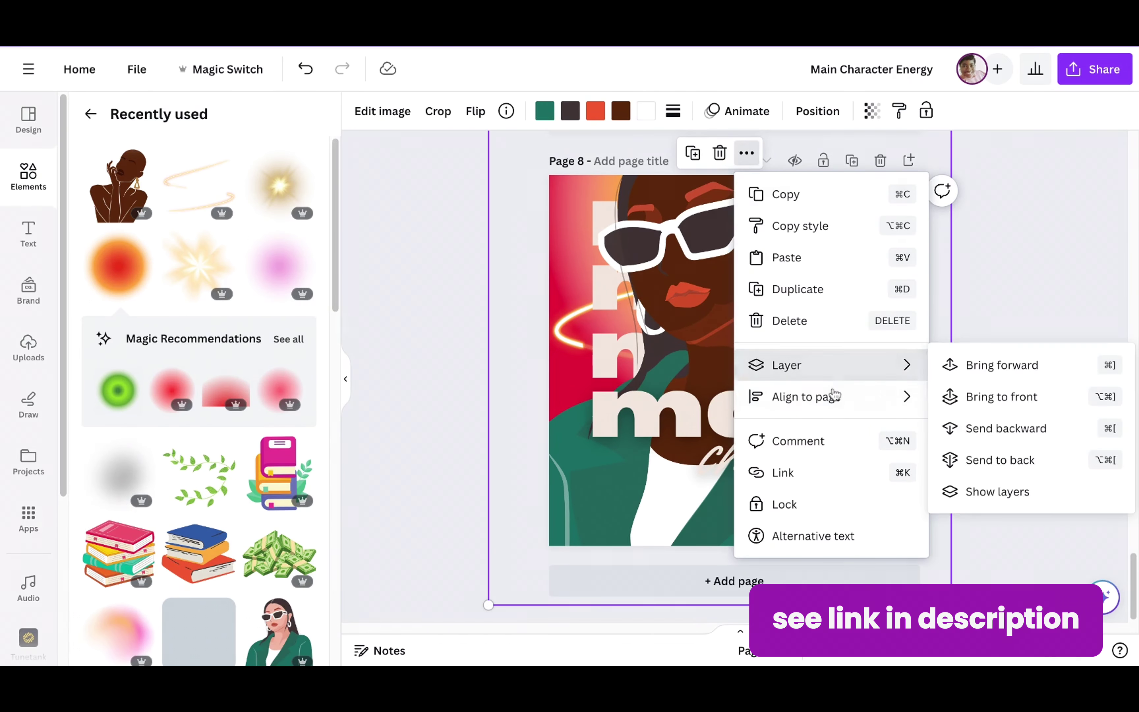
mouse_move(885, 376)
left_click(993, 488)
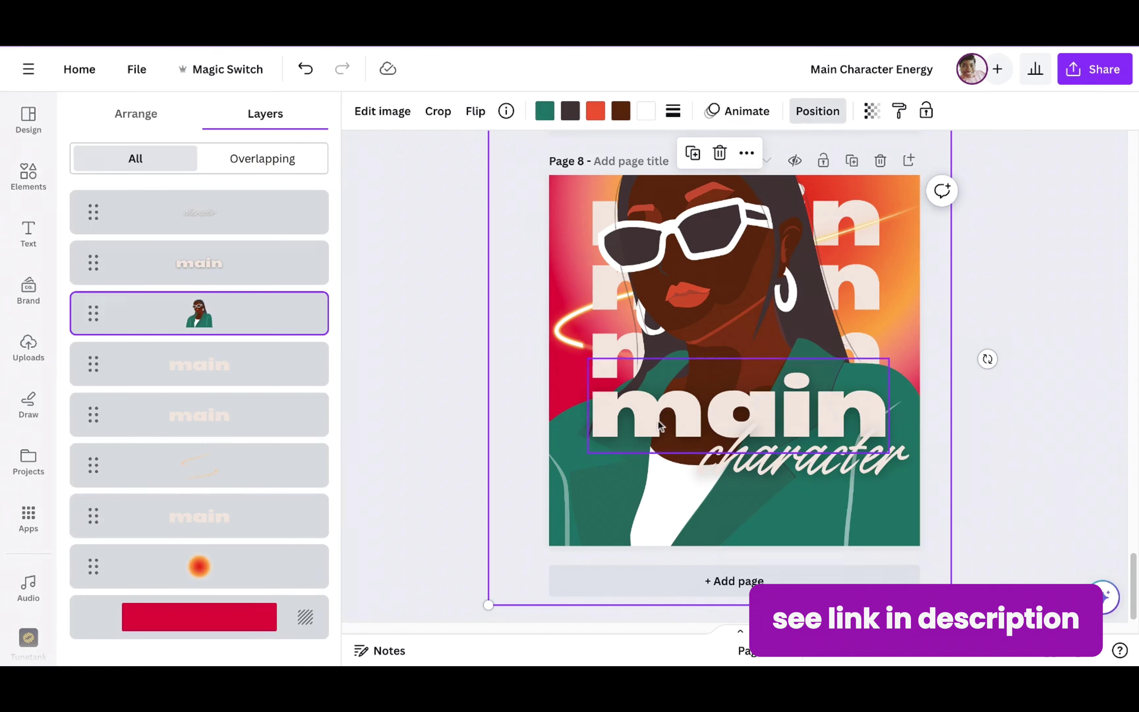
left_click_drag(713, 214, 739, 249)
left_click_drag(984, 145, 967, 164)
Step: Select the red-orange gradient layer, enlarge it and centre it horizontally over page 8's upper part
left_click(282, 567)
left_click_drag(541, 444, 477, 508)
left_click_drag(506, 425, 506, 419)
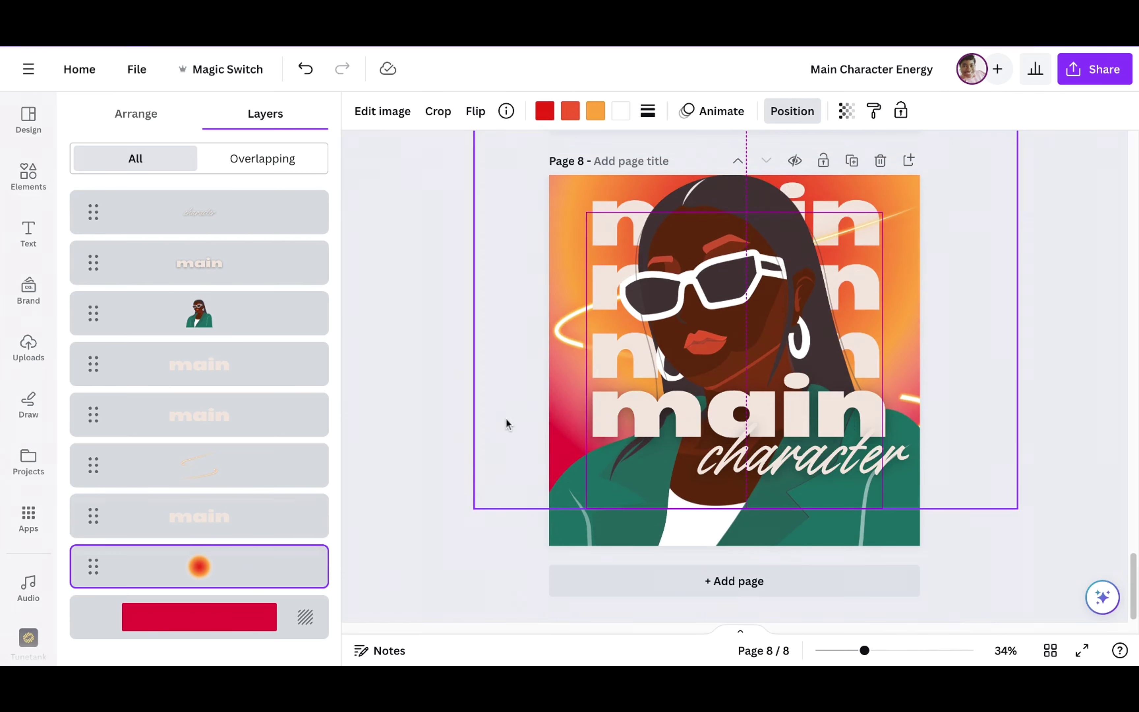
Step: Select the crimson background layer and duplicate page 8
left_click(238, 621)
left_click(852, 160)
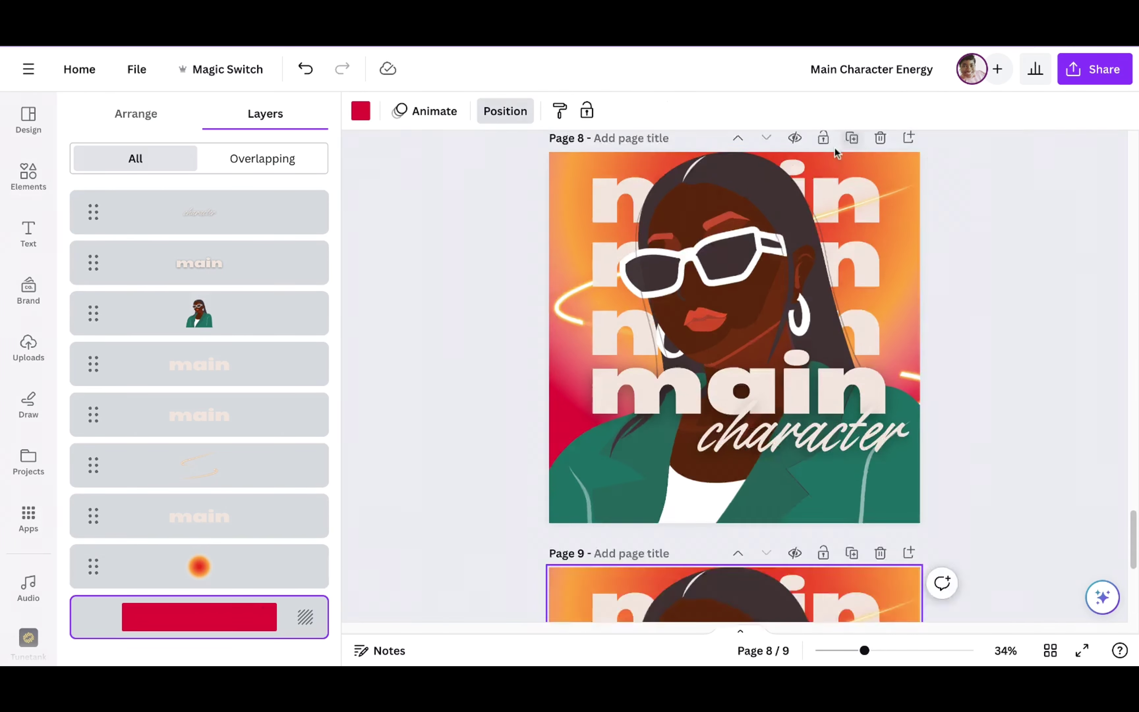